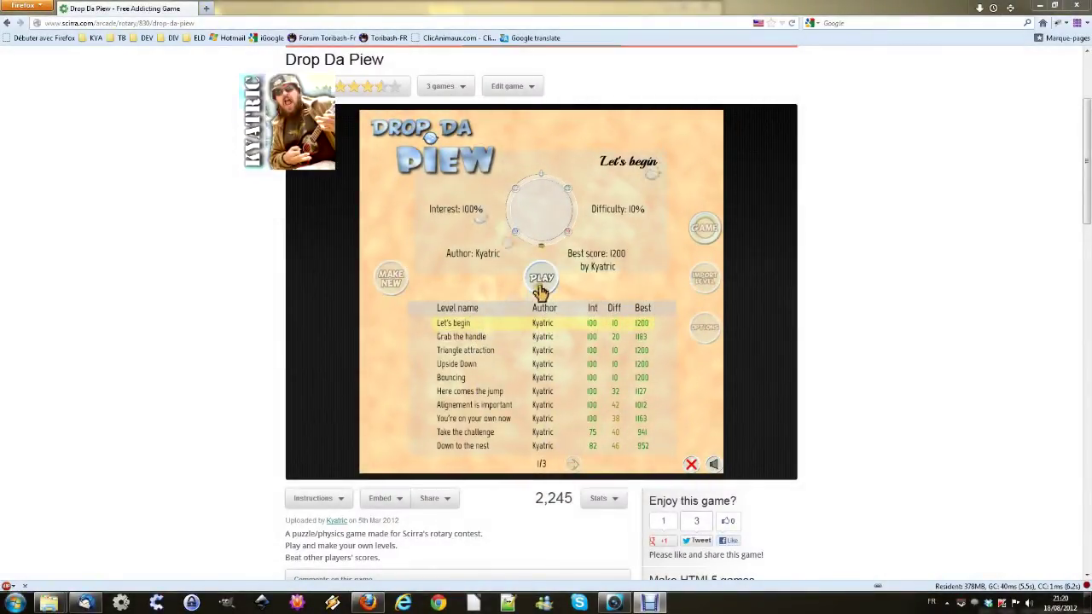
Step: Play the Let's begin level of Drop Da Piew by dropping a piew
left_click(541, 281)
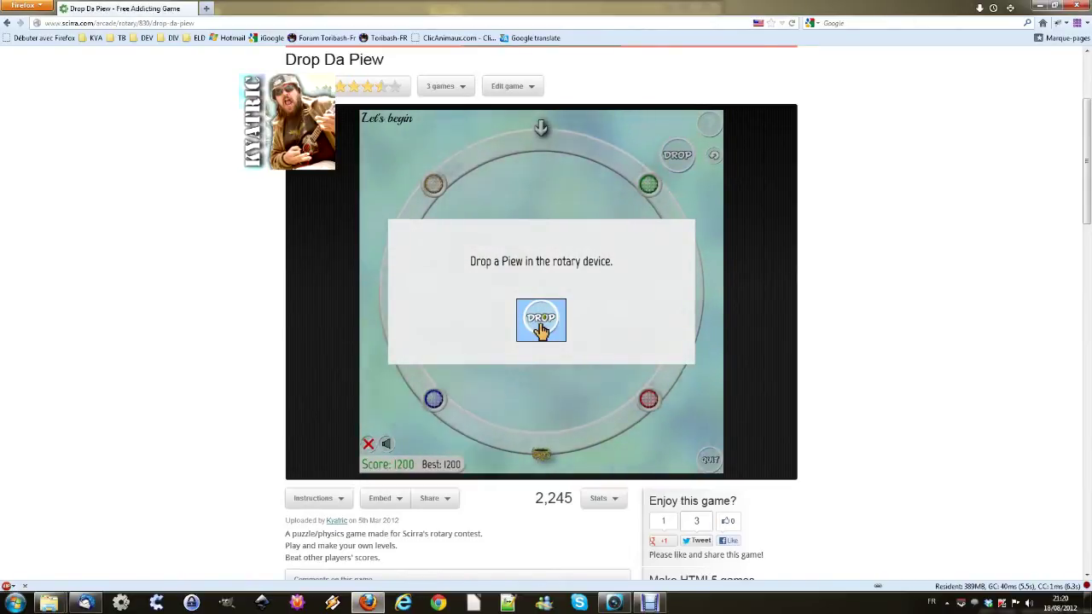
left_click(541, 324)
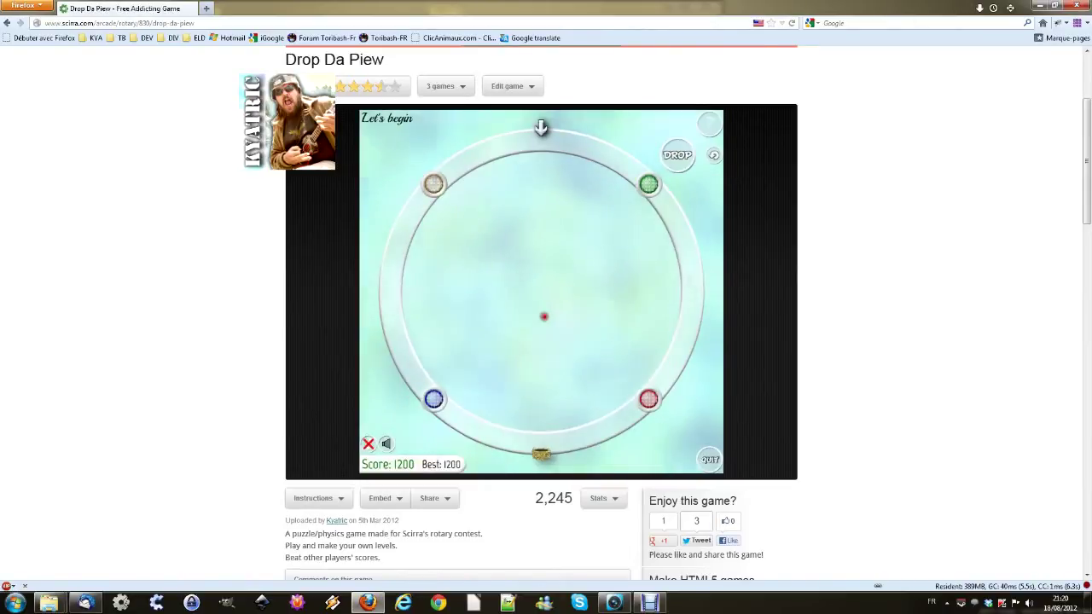
left_click(676, 162)
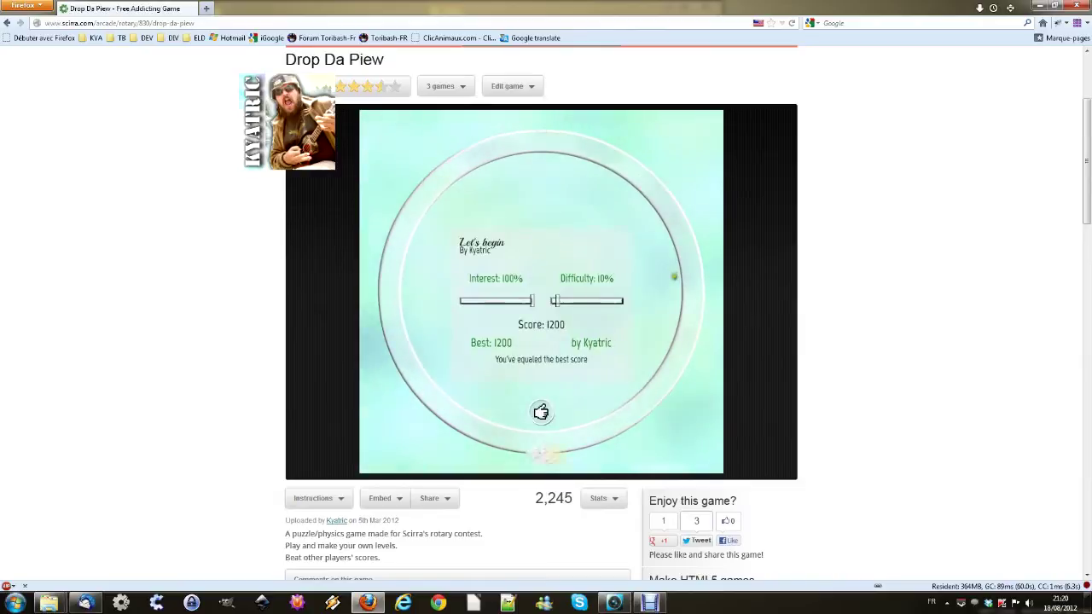
Step: Back at the level menu, start the Grab the handle level and dismiss its tutorial
left_click(541, 412)
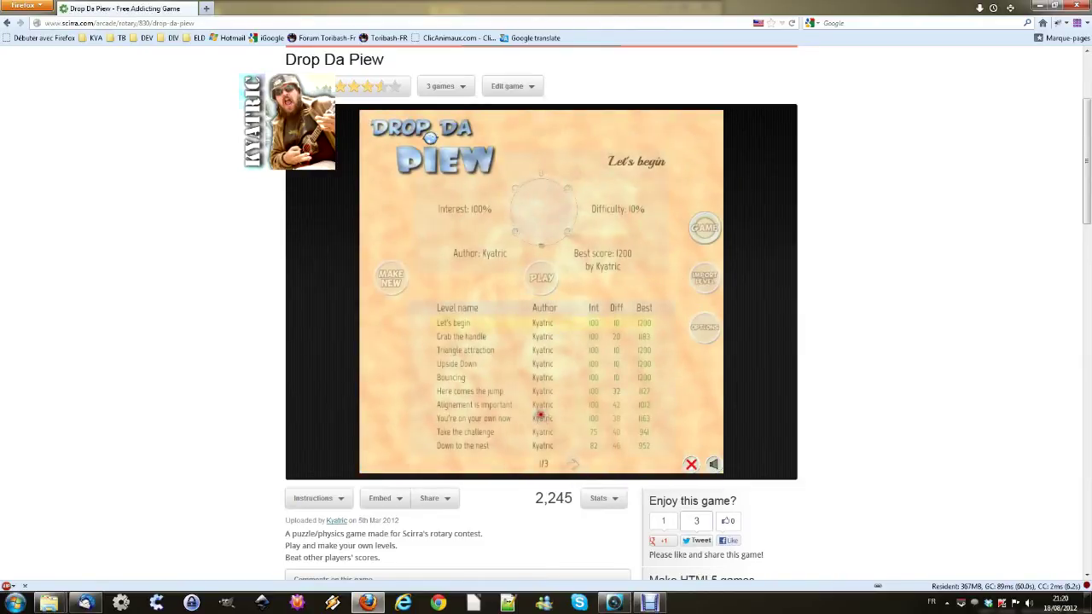
left_click(484, 343)
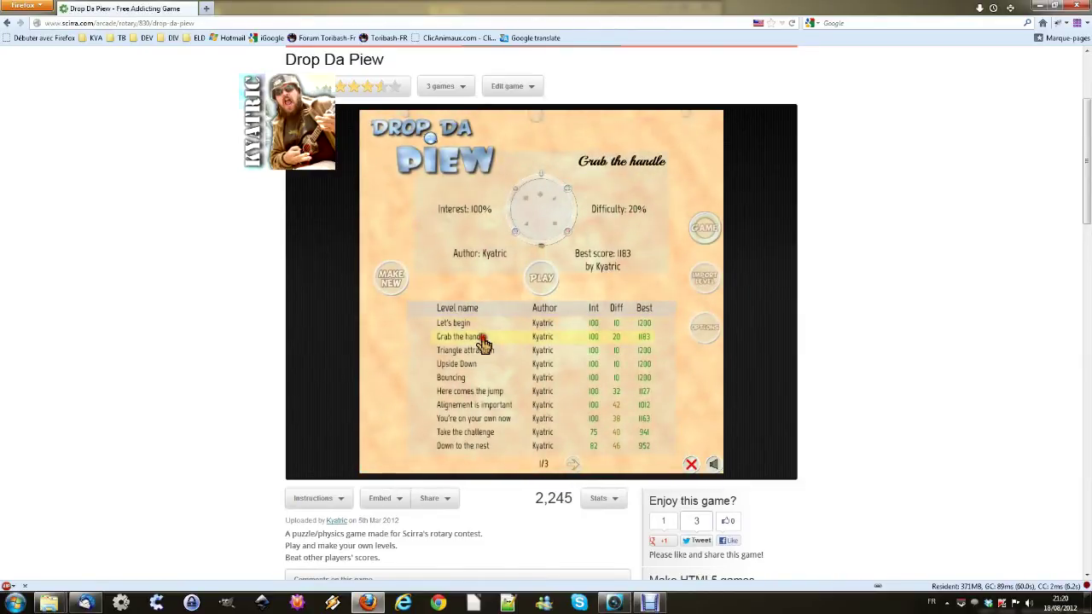
left_click(541, 277)
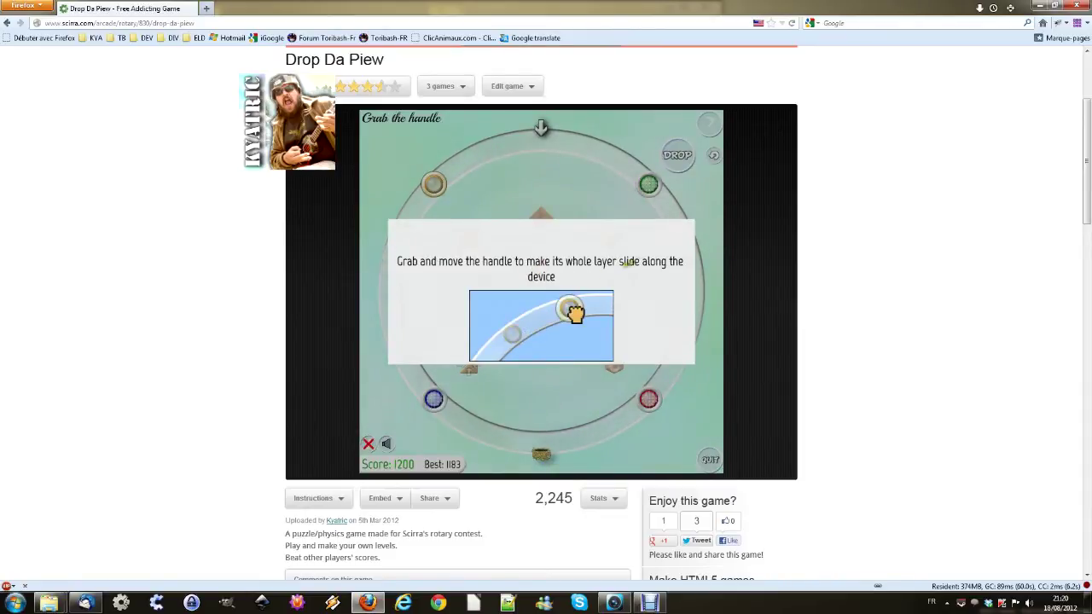
left_click(639, 259)
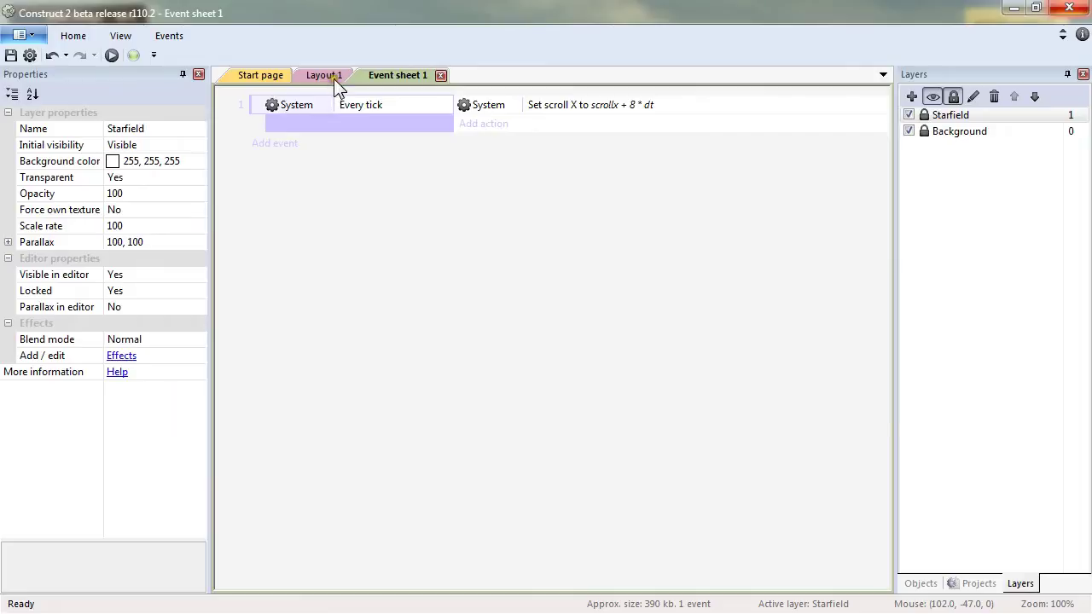
Step: On Layout 1, add a new layer above Starfield and name it Action
left_click(334, 77)
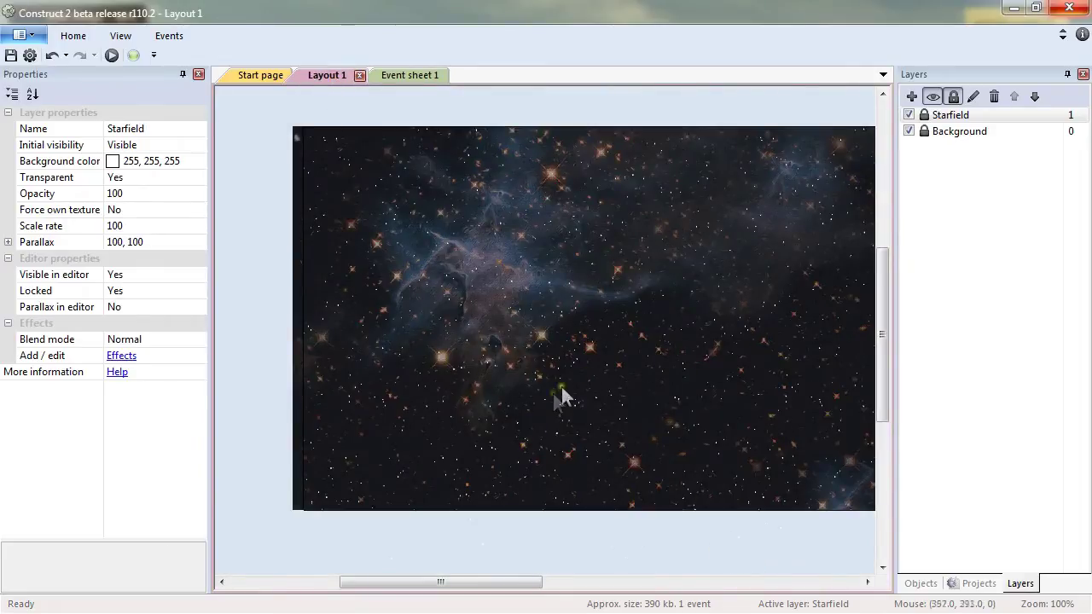
left_click(912, 96)
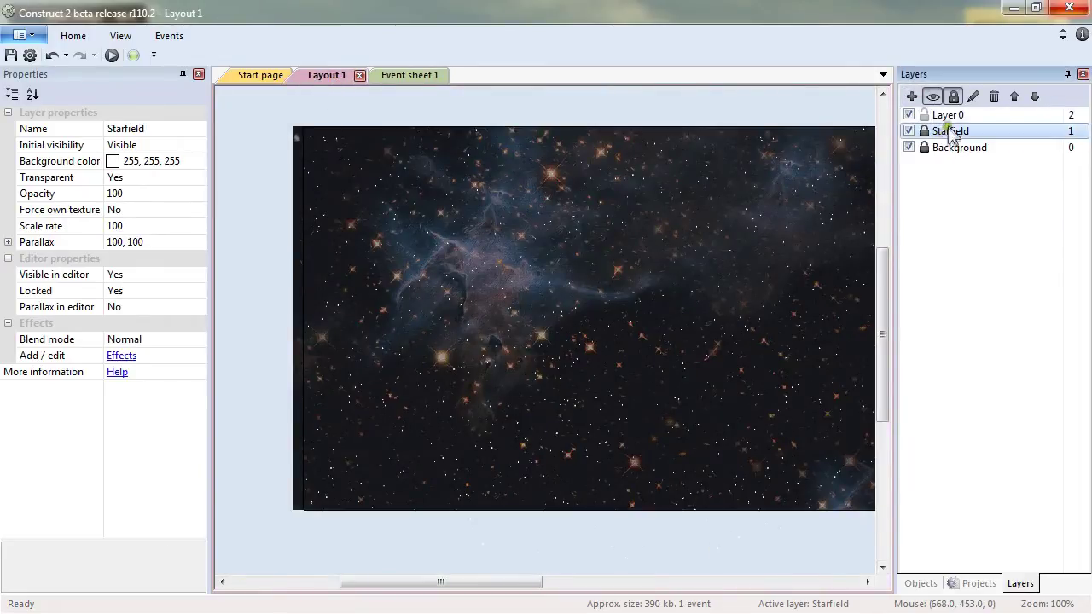
left_click(948, 116)
left_click(146, 129)
type("Action")
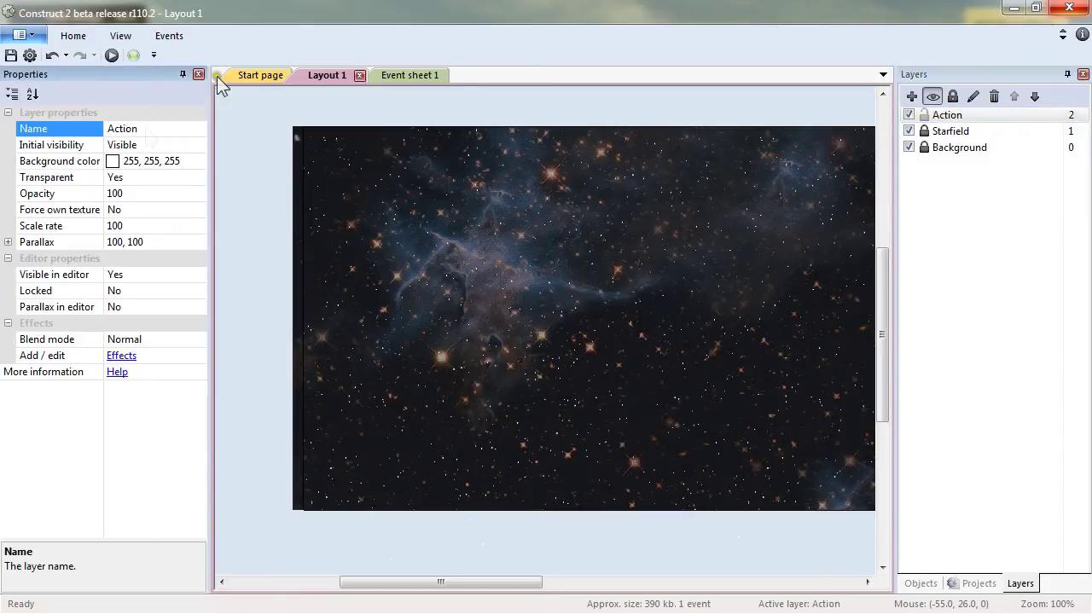
Step: Insert a Sprite object and place it on the Action layer
double_click(564, 336)
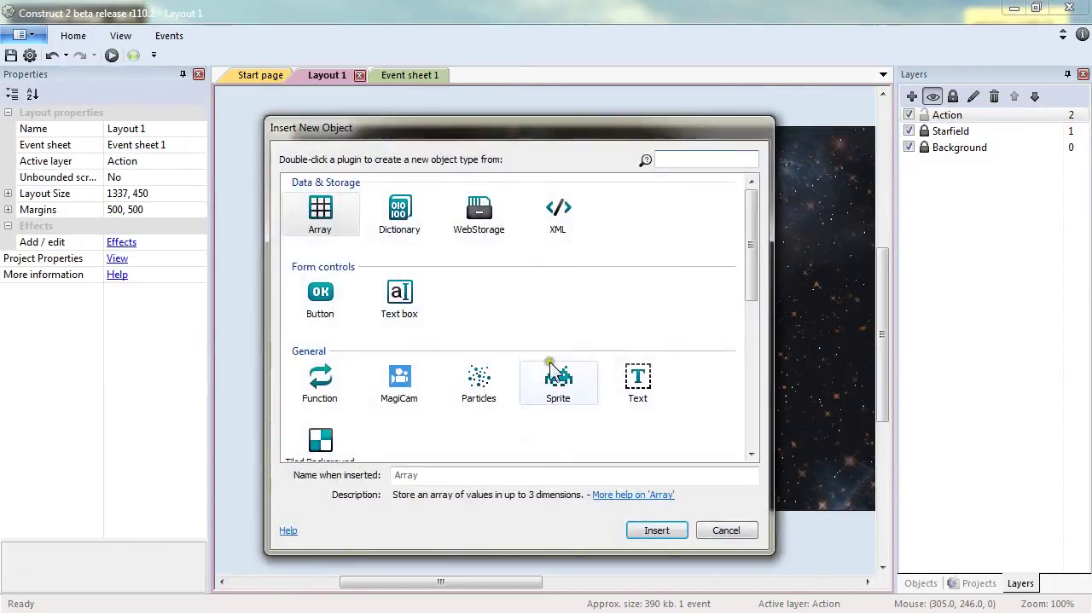
double_click(556, 388)
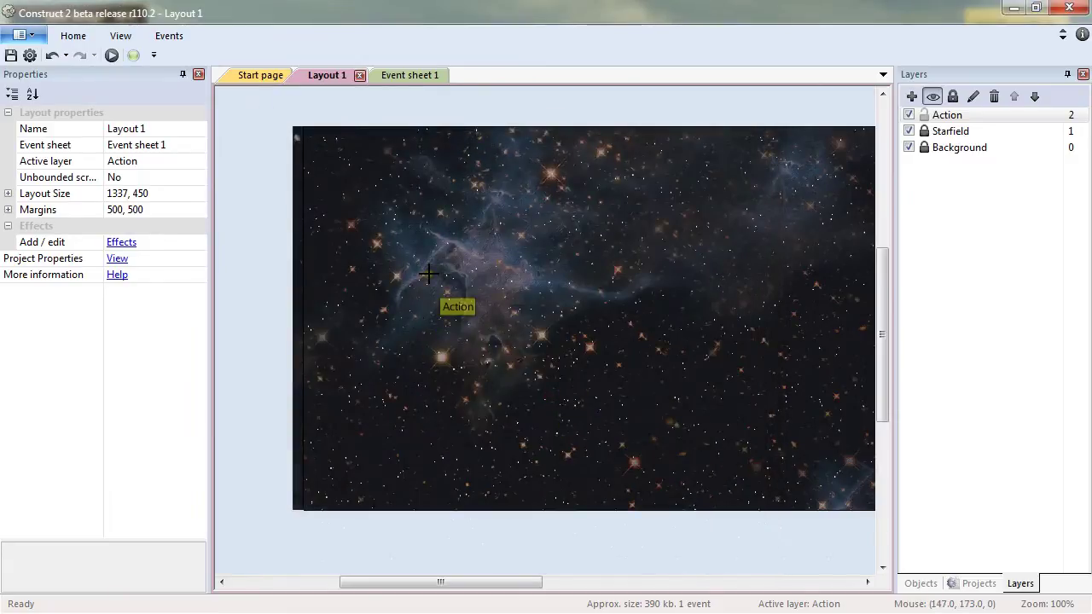
left_click(438, 317)
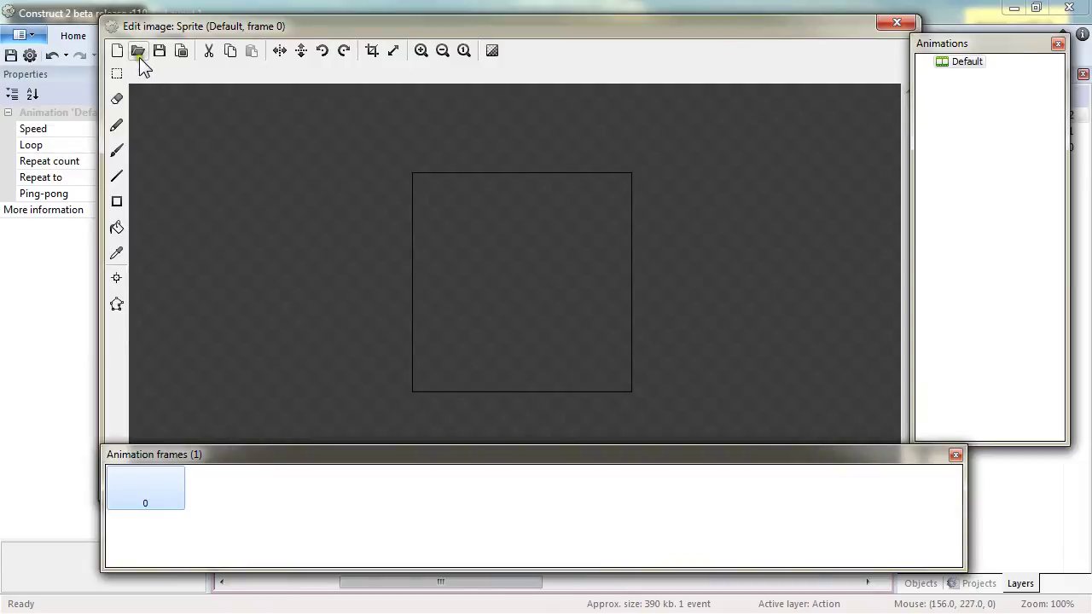
Step: Import f1.png through f4.png from GameDev > Ship as the sprite's animation frames
right_click(247, 495)
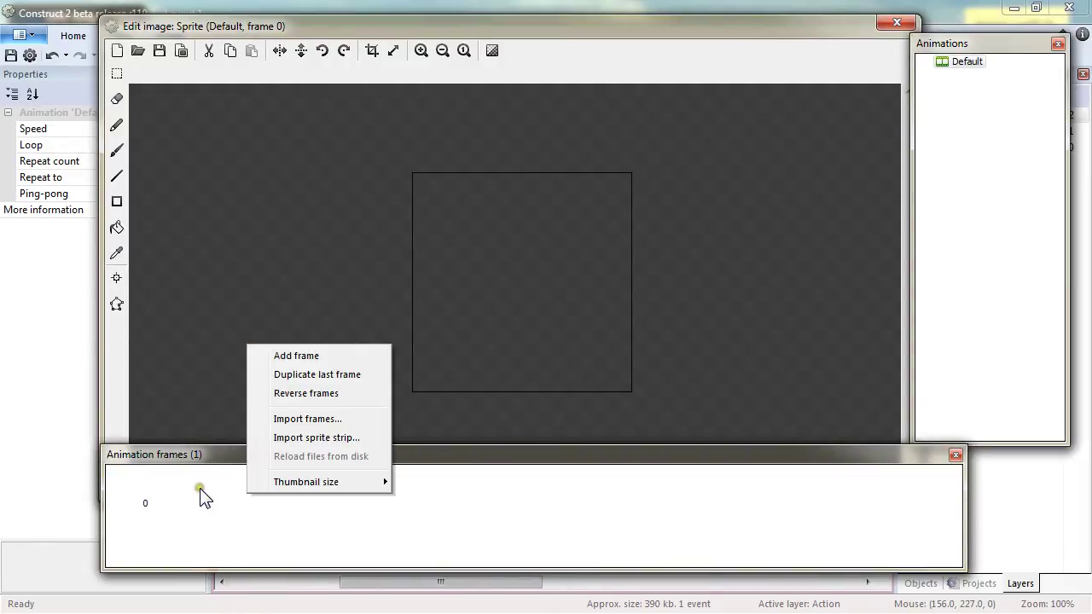
left_click(350, 421)
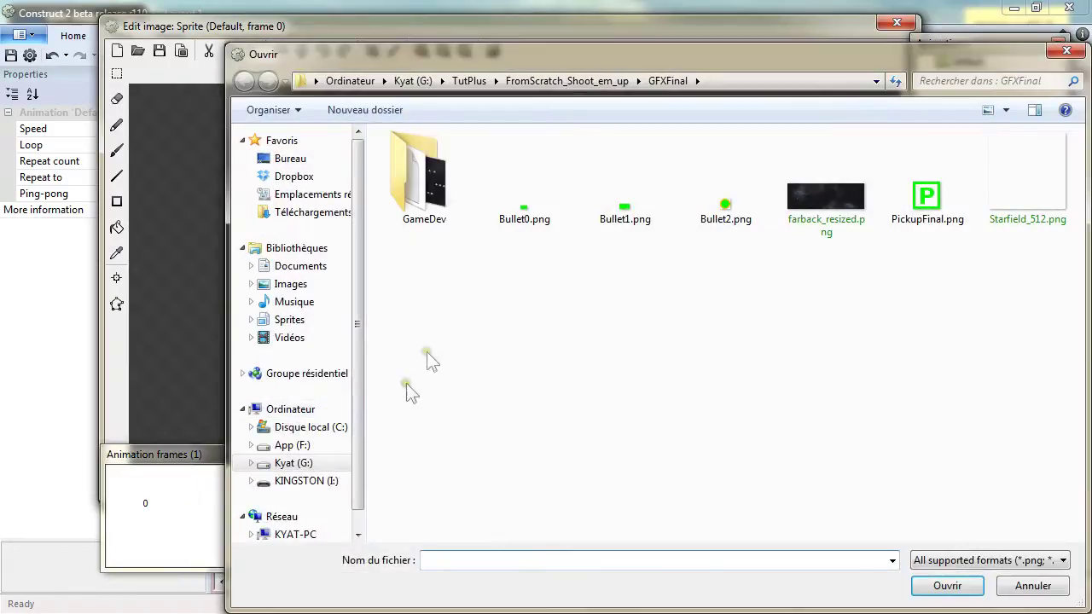
double_click(432, 213)
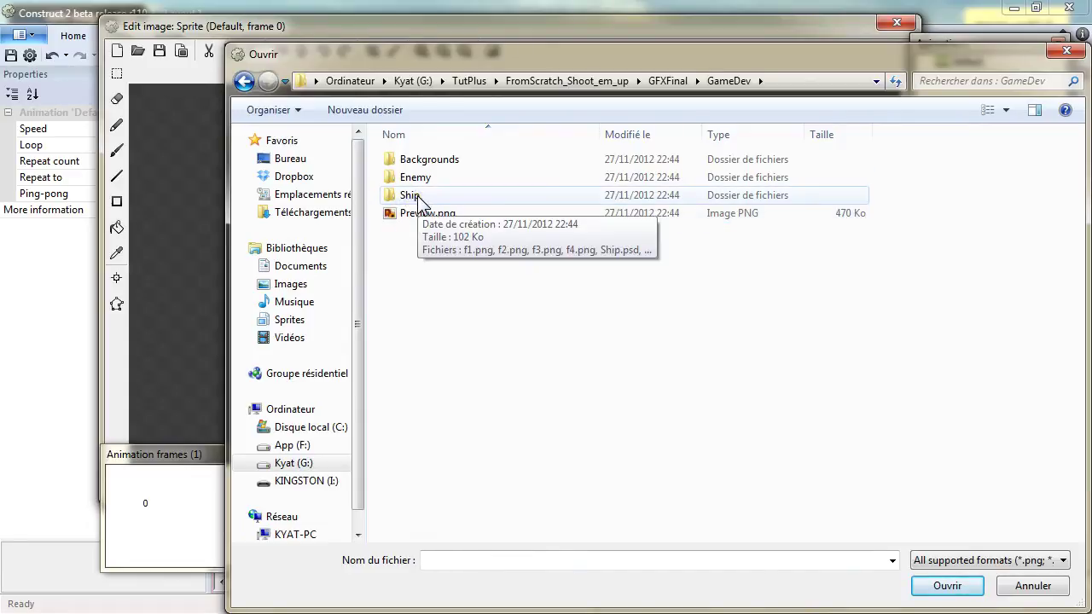
double_click(418, 196)
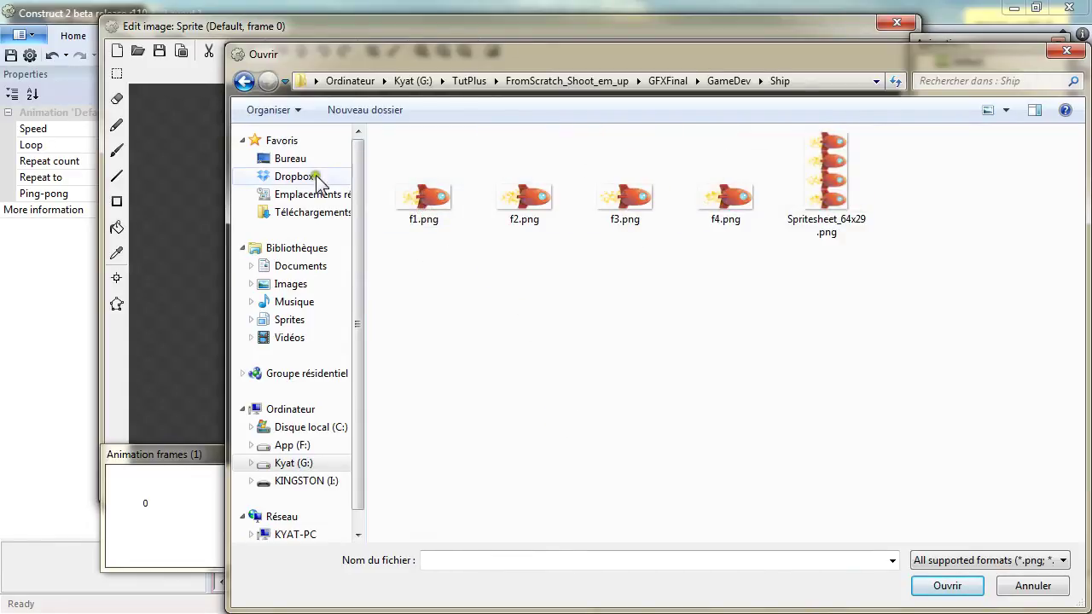
left_click(418, 191)
left_click(734, 182, "shift")
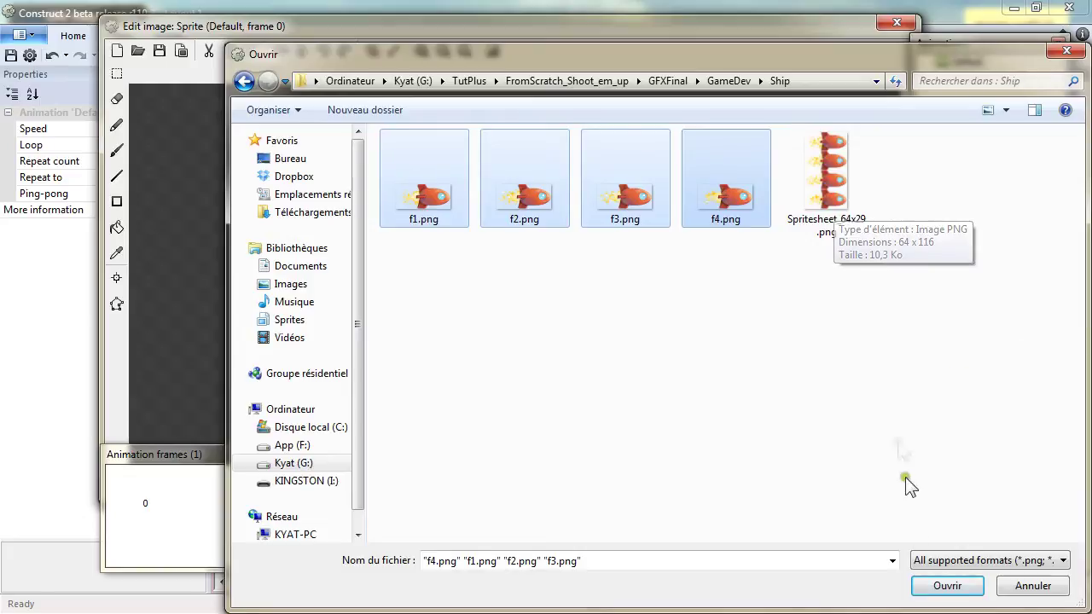
left_click(961, 585)
Step: Delete the empty frame 0 and preview the Default animation
left_click(160, 493)
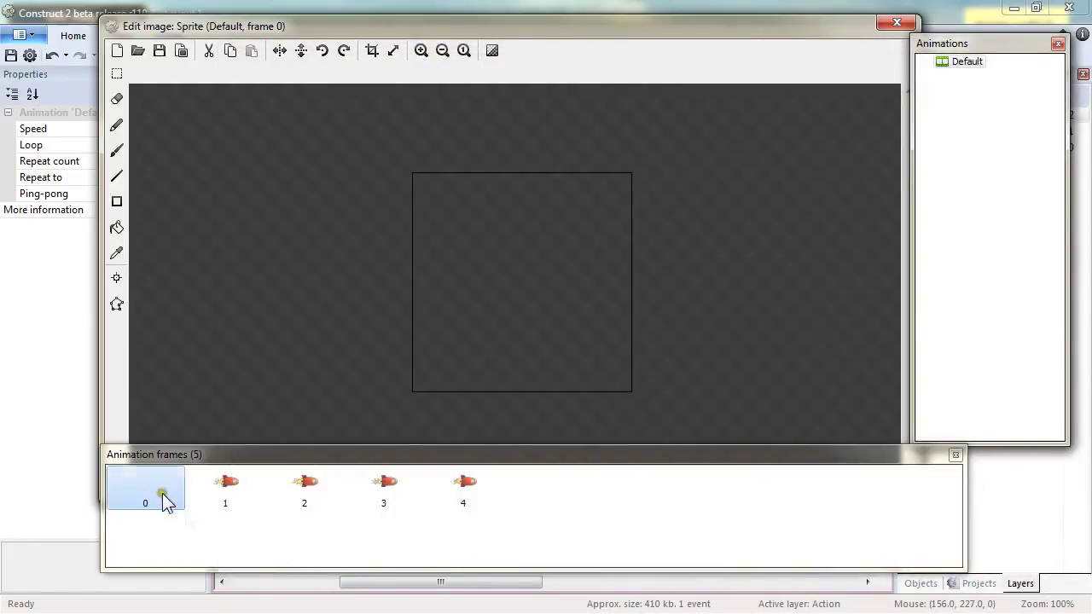
key("Delete")
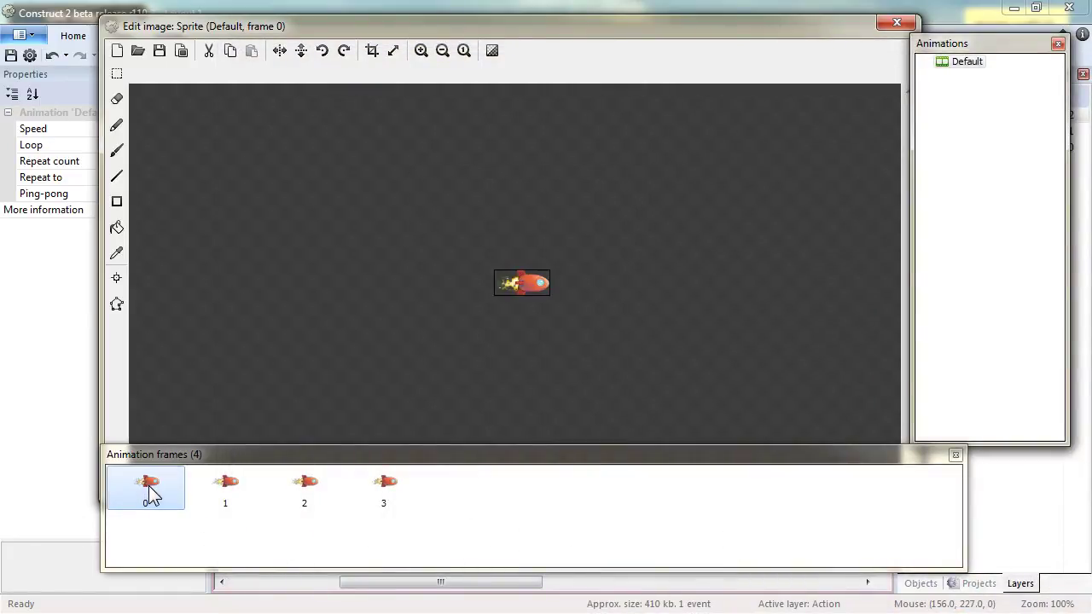
left_click(138, 477)
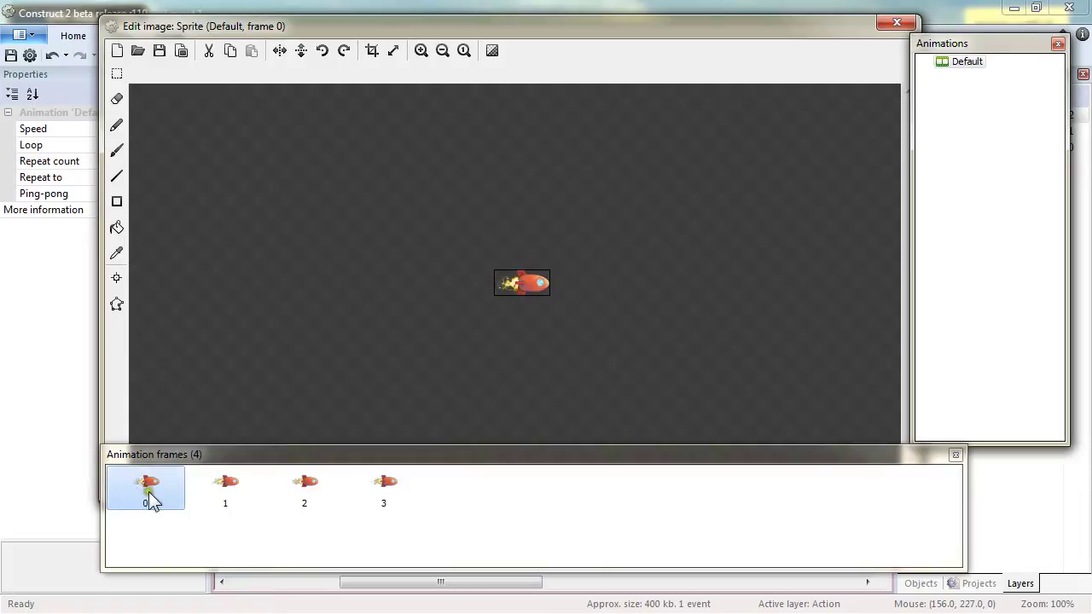
right_click(968, 65)
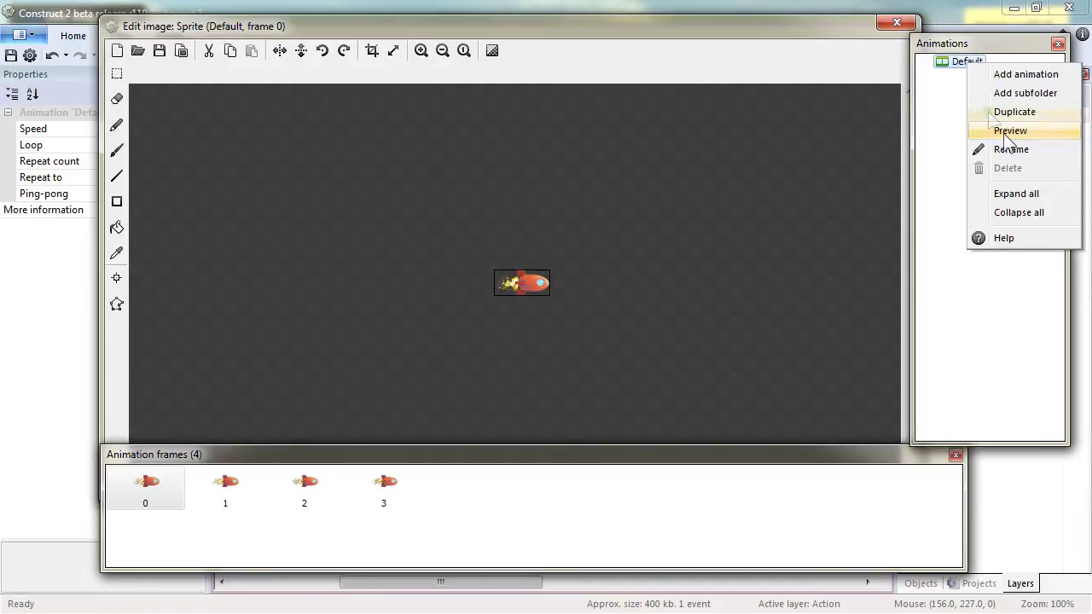
right_click(951, 64)
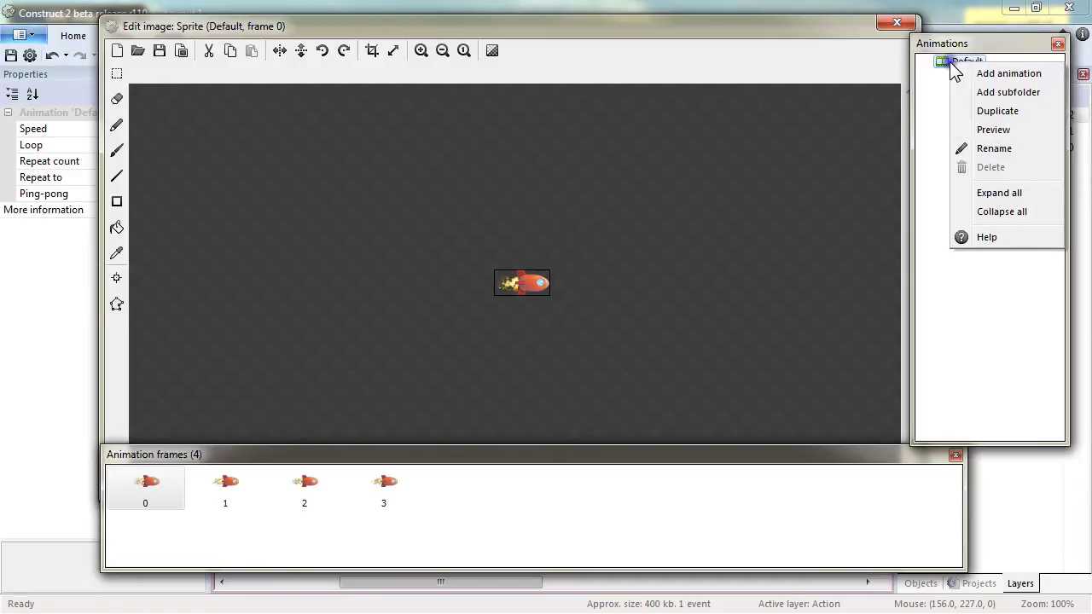
left_click(980, 135)
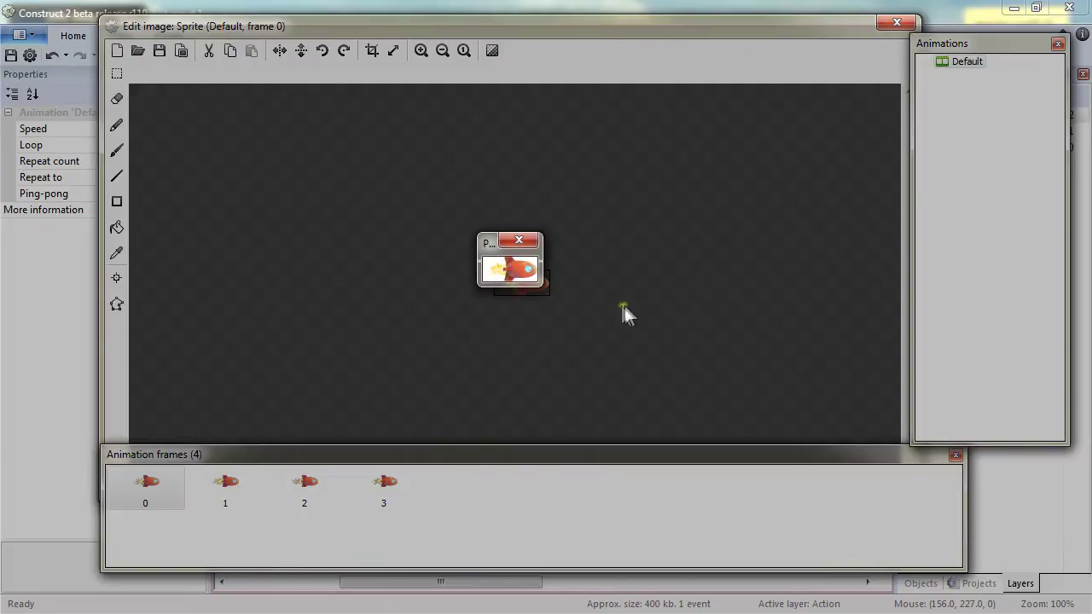
left_click(518, 242)
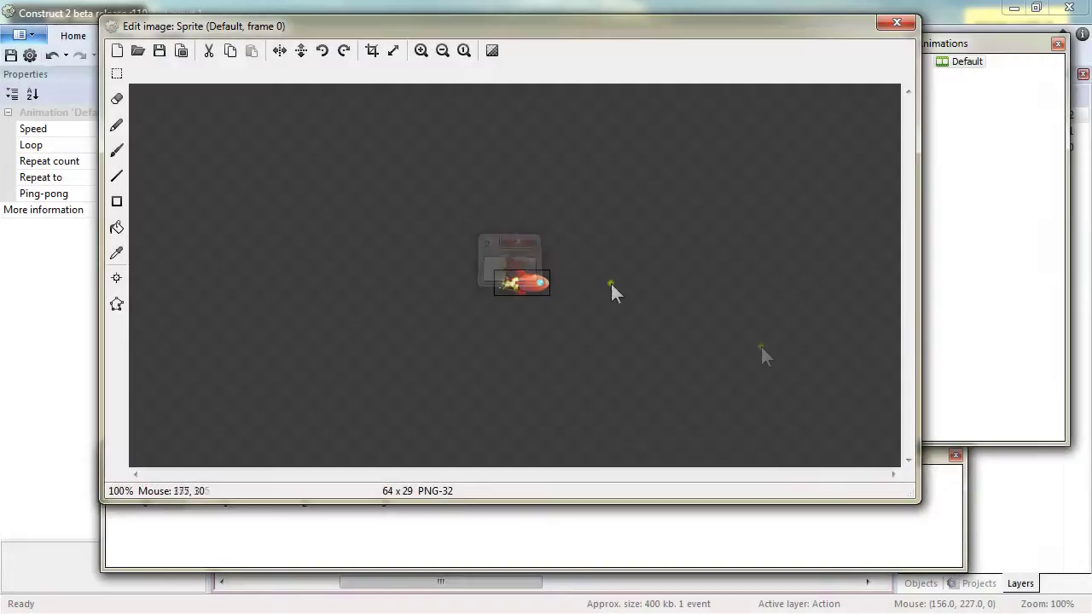
Step: Set the Default animation's Loop property to Yes
left_click(968, 61)
left_click(68, 128)
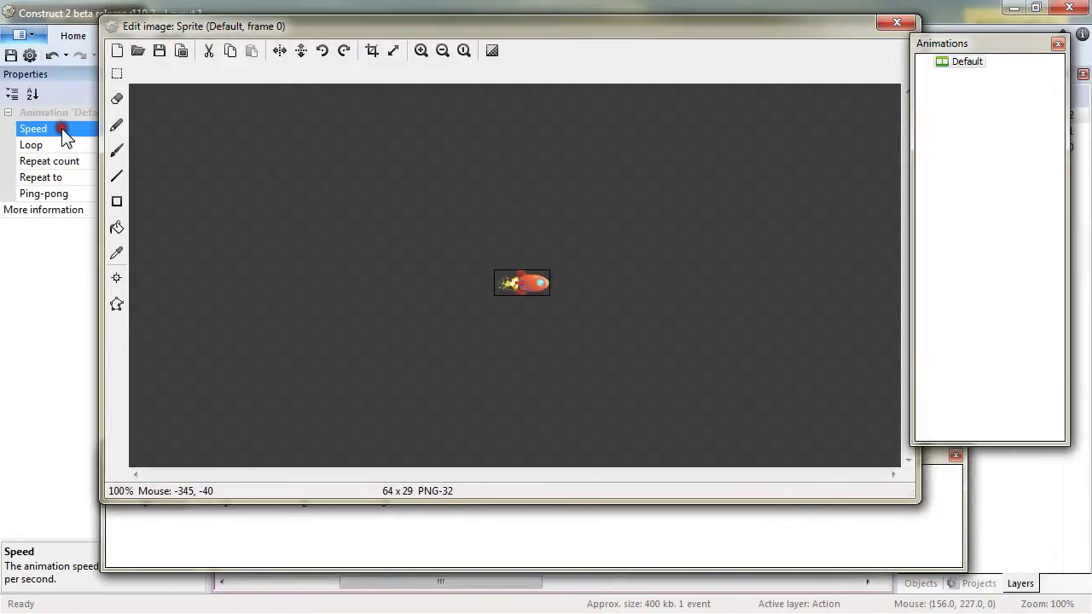
left_click_drag(199, 34, 261, 38)
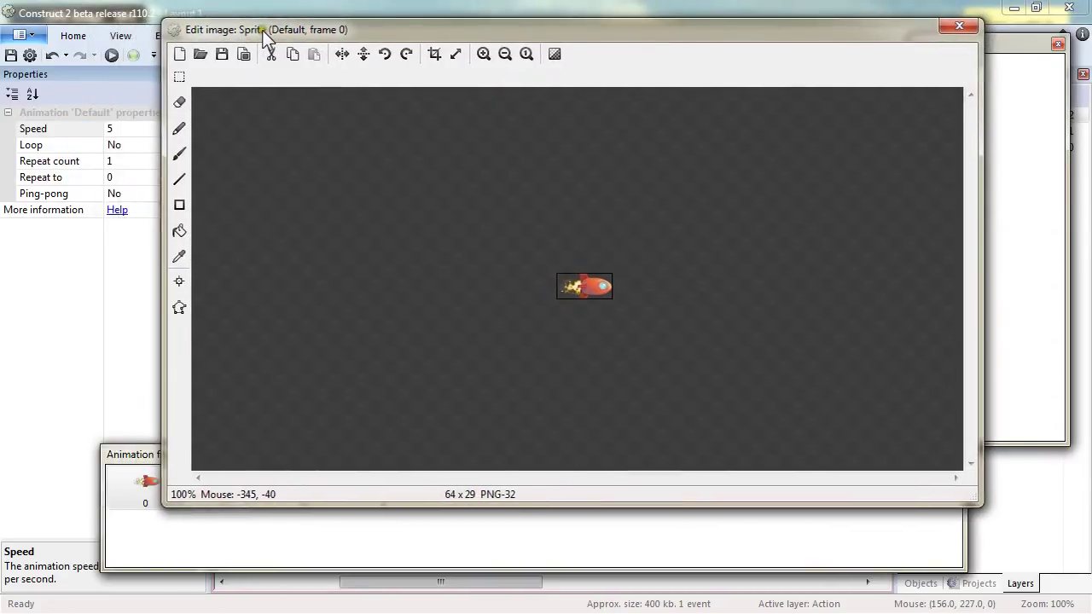
left_click(132, 144)
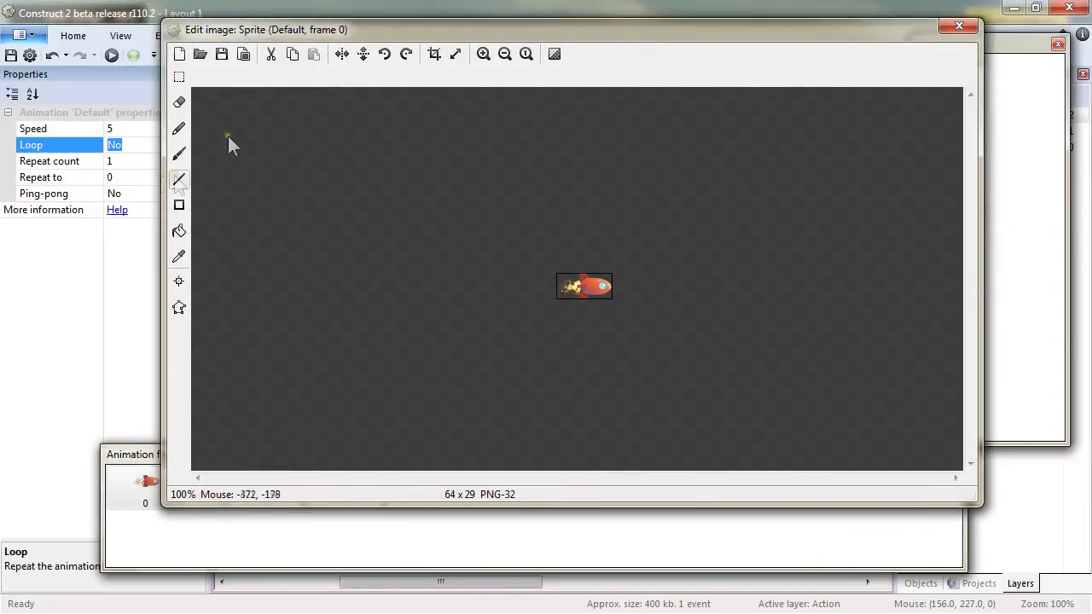
left_click_drag(163, 159, 204, 166)
left_click_drag(271, 170, 307, 171)
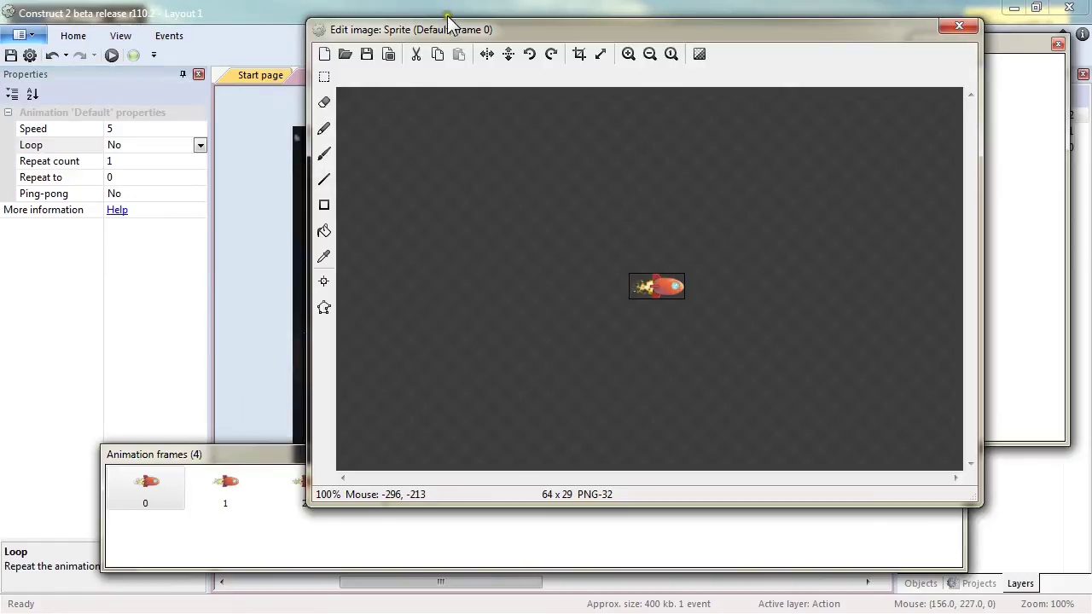
left_click_drag(446, 29, 352, 17)
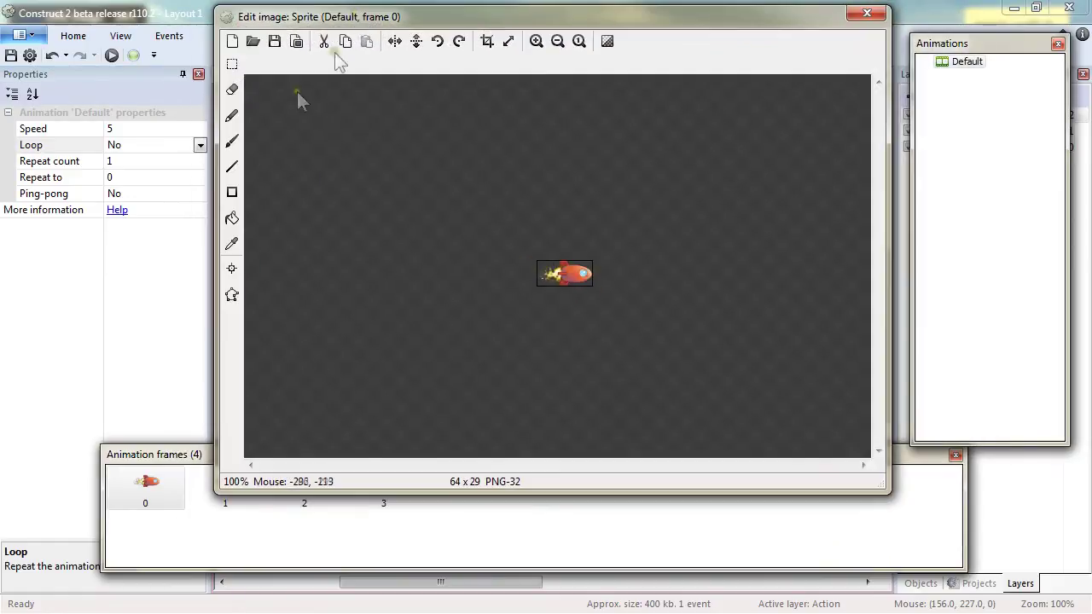
left_click(199, 145)
left_click(182, 162)
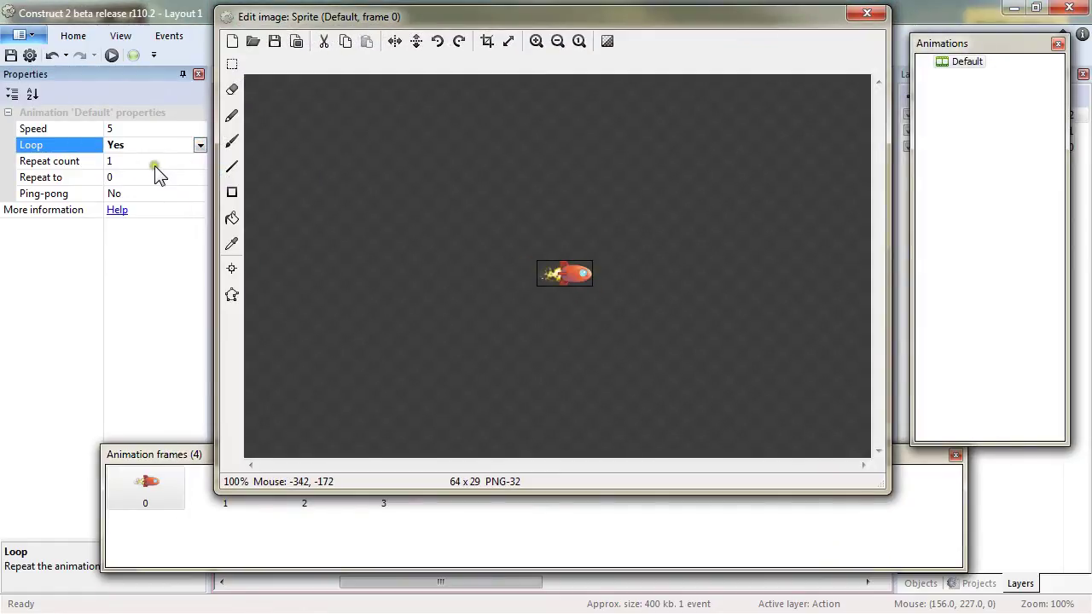
Step: Preview the looping Default animation again, then close the preview
left_click(965, 64)
right_click(966, 66)
left_click(983, 127)
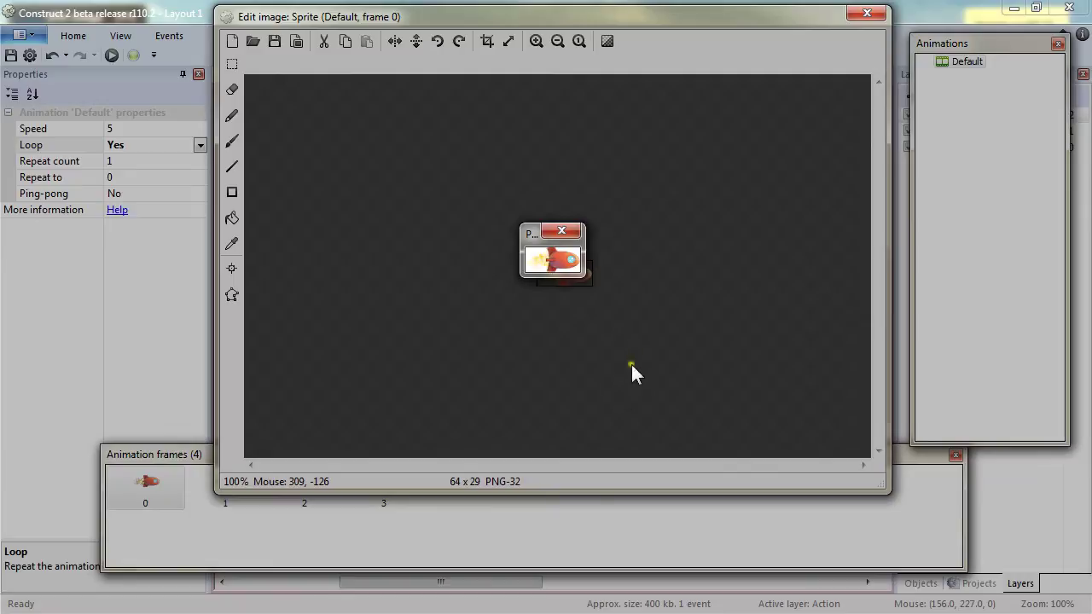
left_click(564, 231)
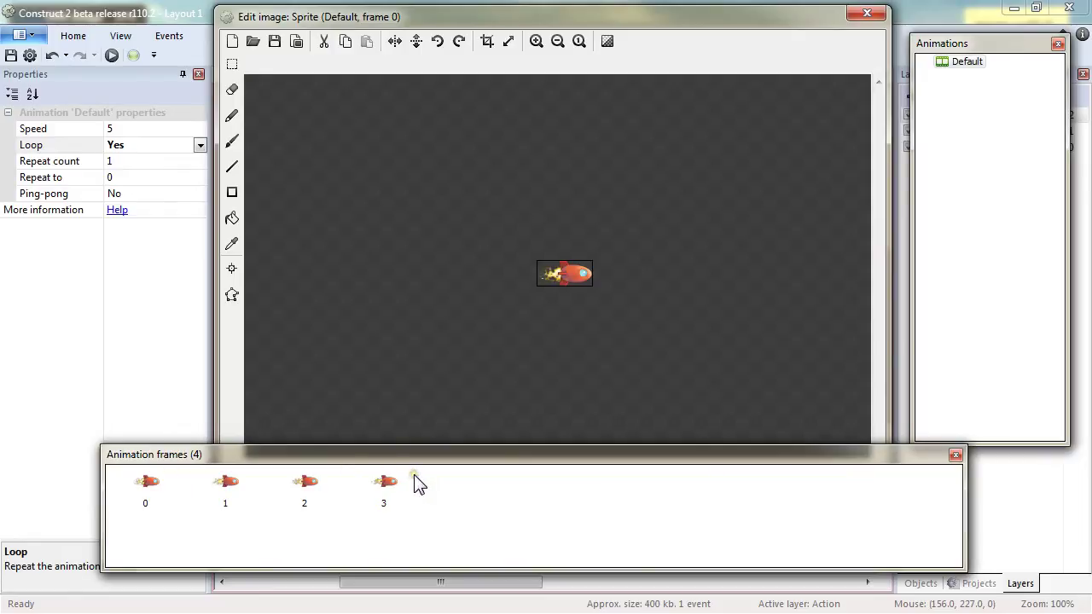
Step: Close the image editor and set the rocket sprite's Name property to Player
left_click(867, 12)
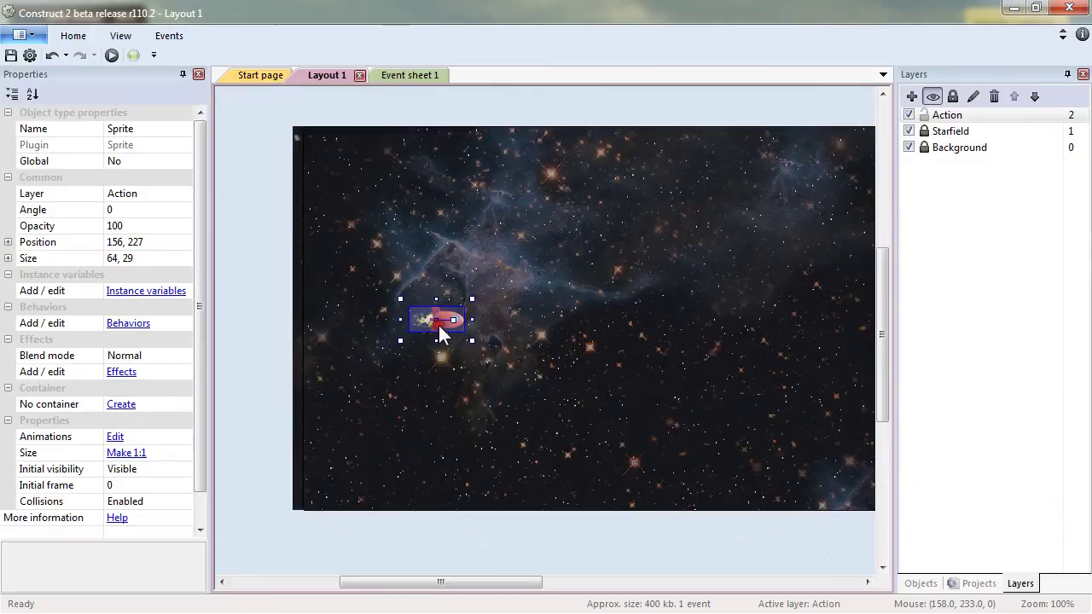
left_click(135, 131)
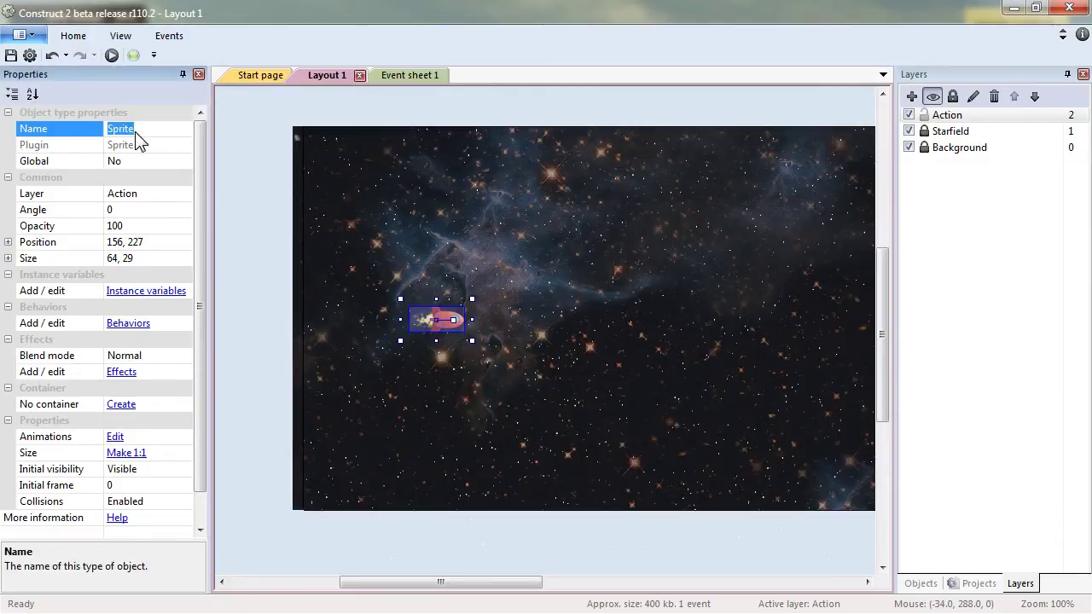
type("Player")
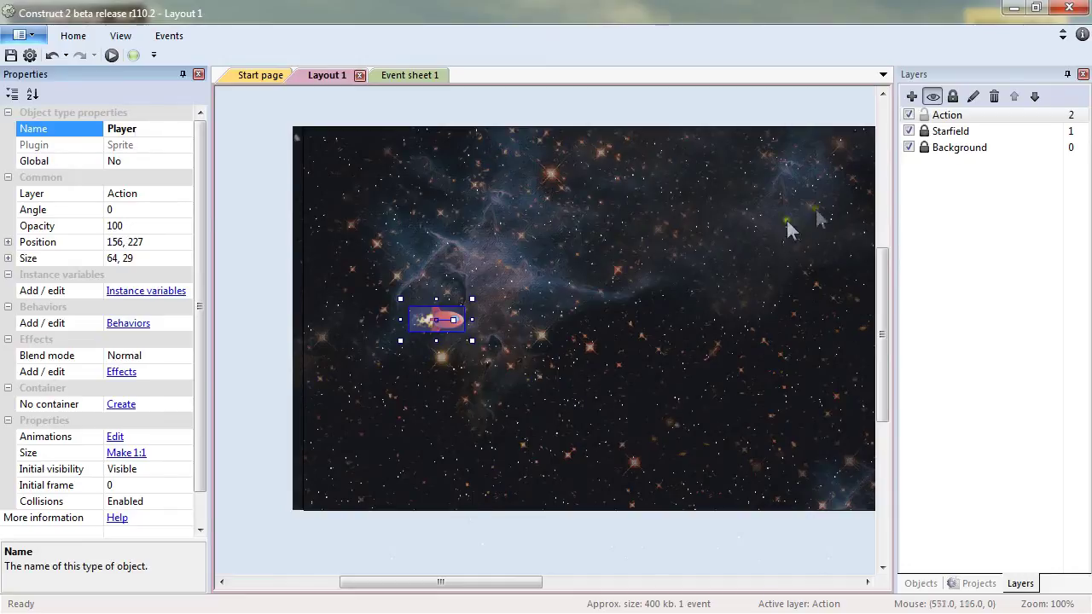
left_click(556, 380)
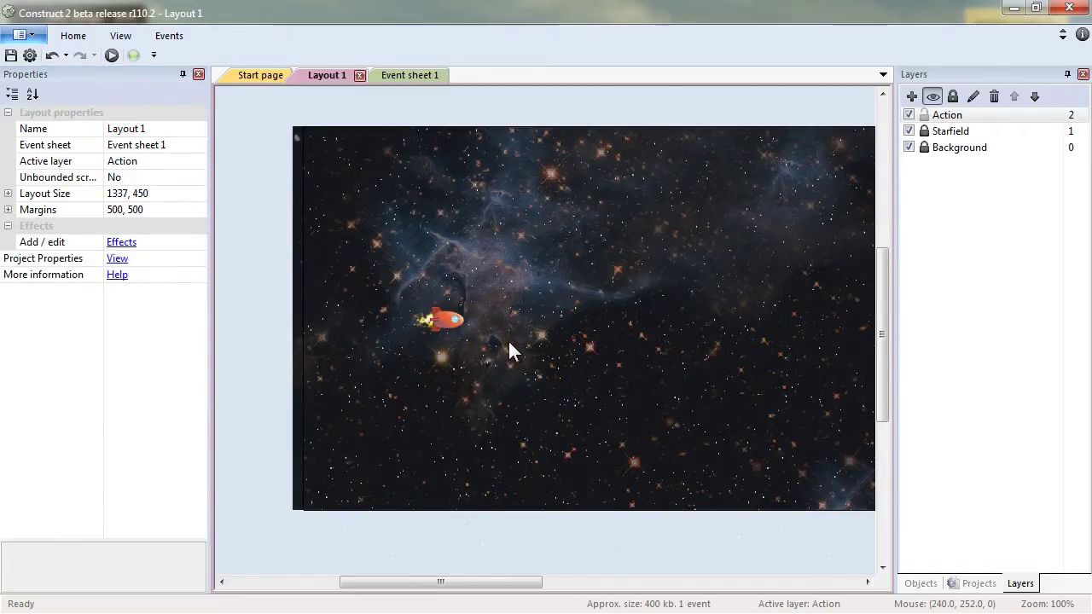
Step: Run the layout in a browser preview with F5
key("F5")
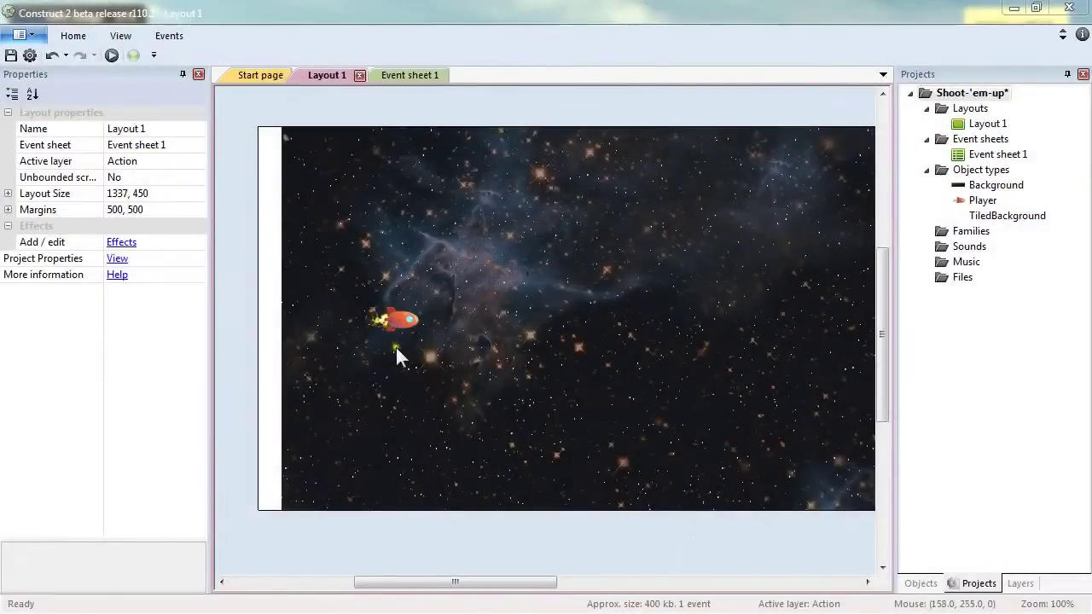
Step: On Event sheet 1, bring up the Add options for the Every tick event
left_click(400, 79)
right_click(345, 128)
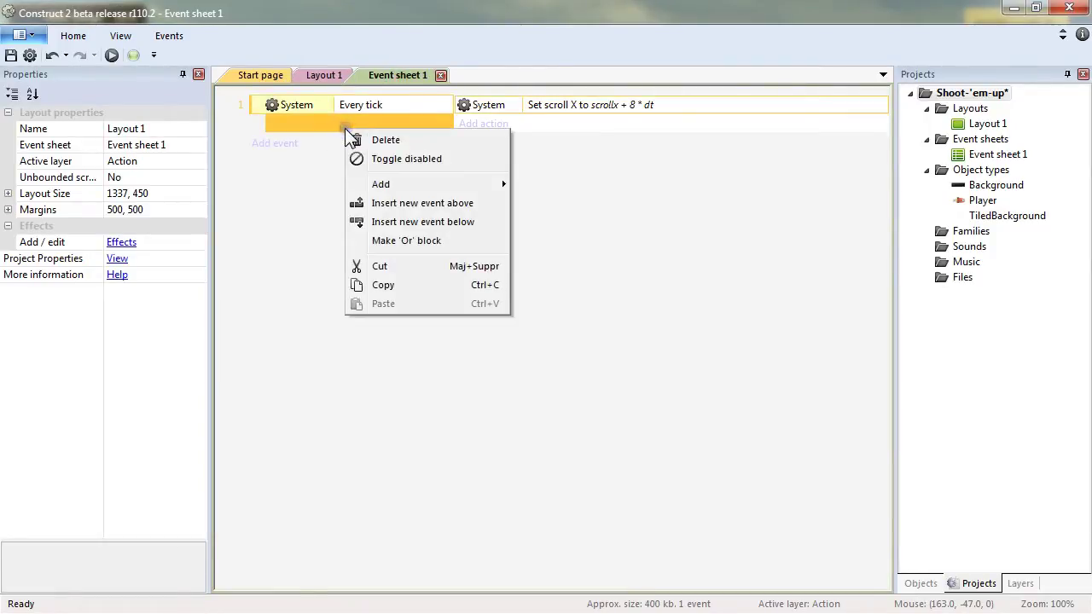
mouse_move(390, 187)
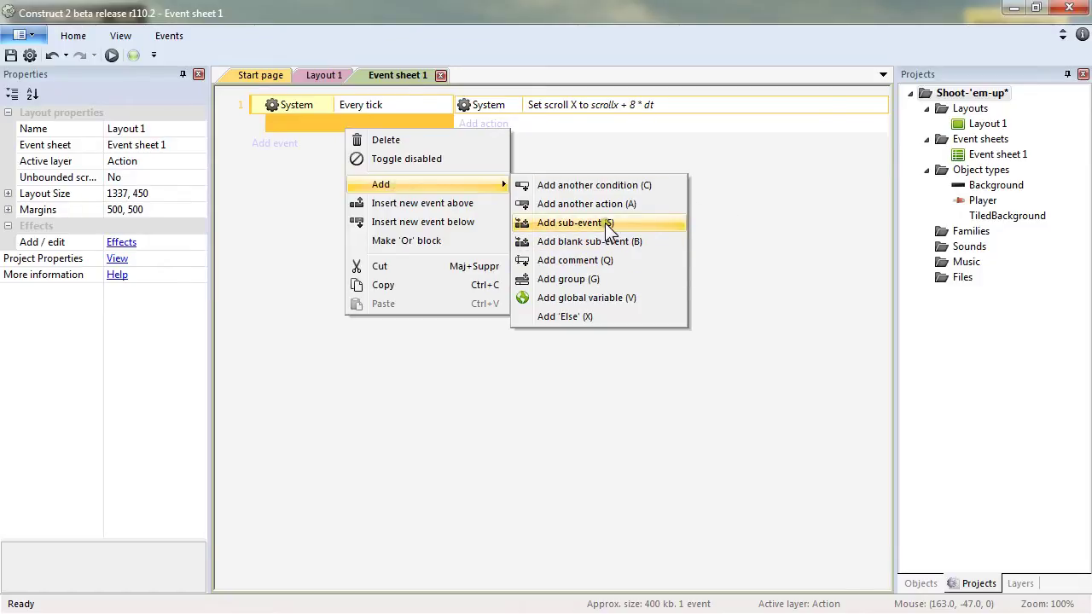
left_click(327, 124)
right_click(327, 124)
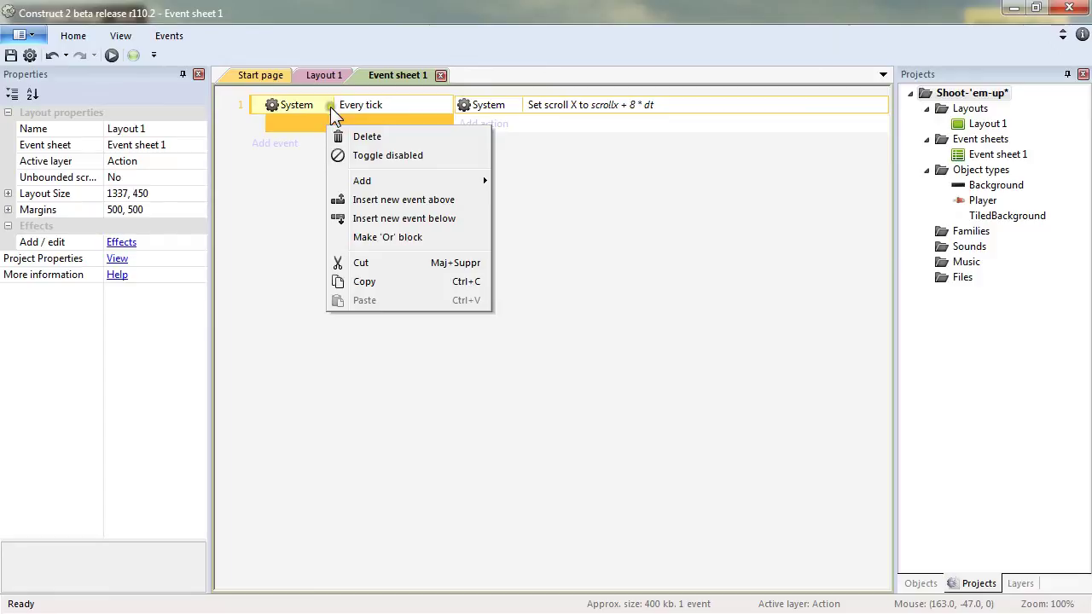
Step: Add a Player Compare X sub-event: Less than (ScrollX - windowwidth/2) + Player.width/2
mouse_move(383, 178)
left_click(559, 221)
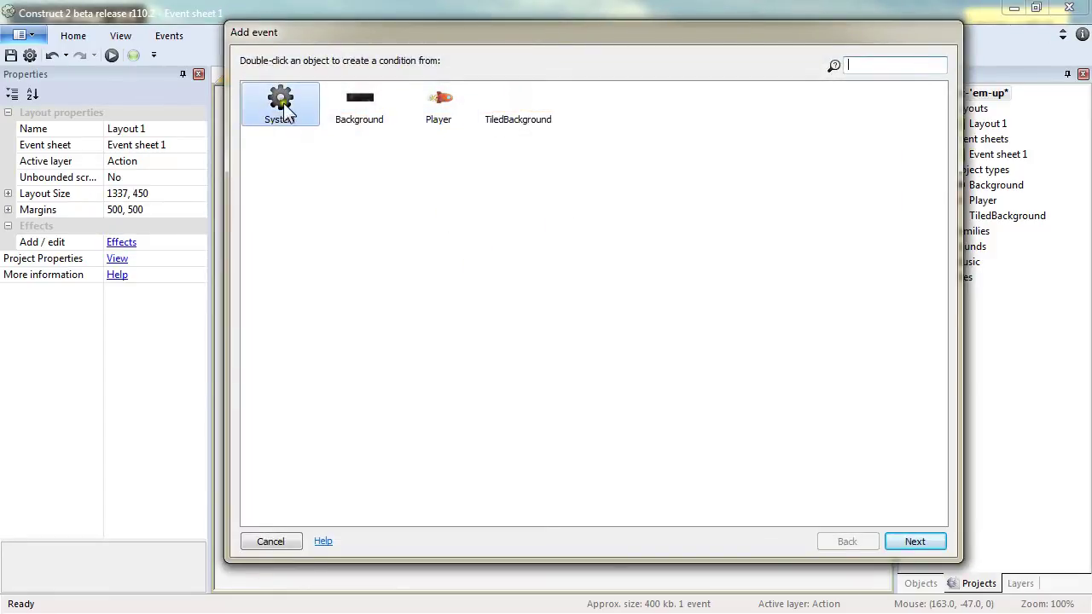
double_click(438, 99)
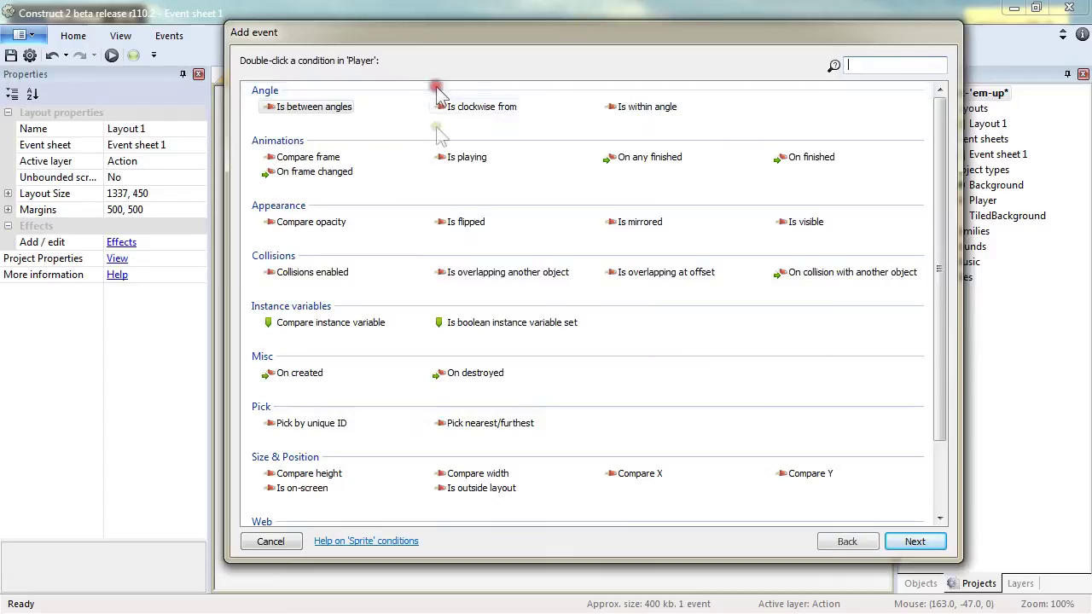
double_click(623, 476)
left_click(495, 139)
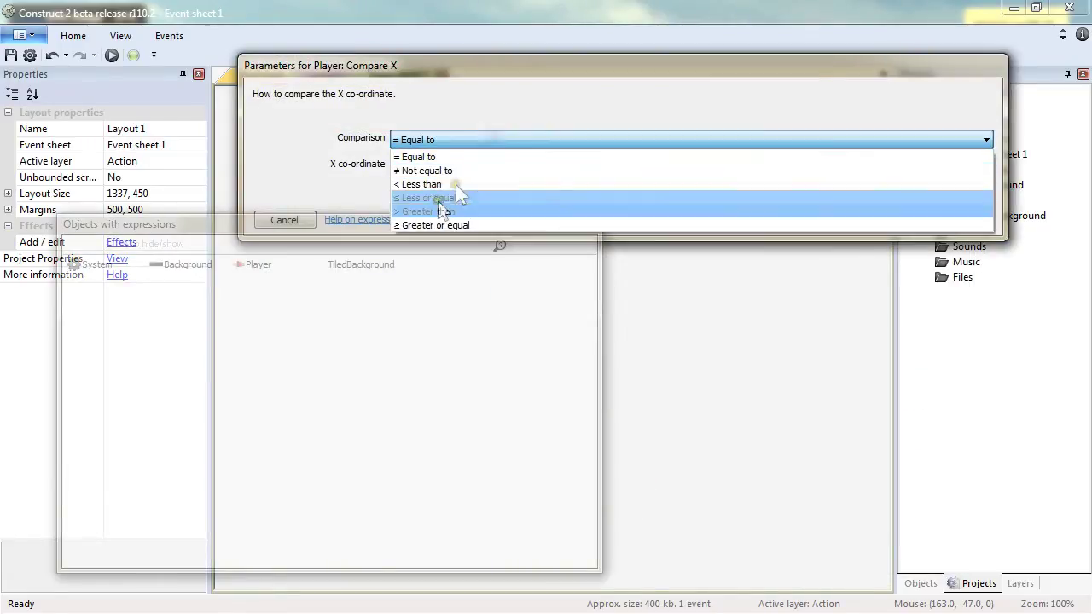
left_click(462, 181)
left_click(418, 162)
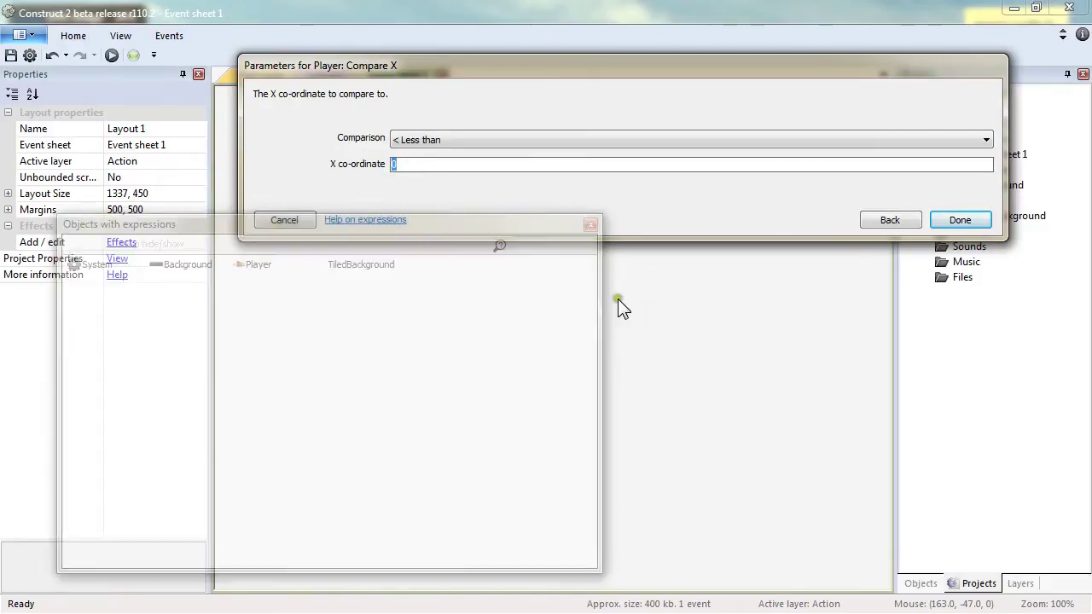
type("(ScrollX - windowwidth/2) + Player.width/2")
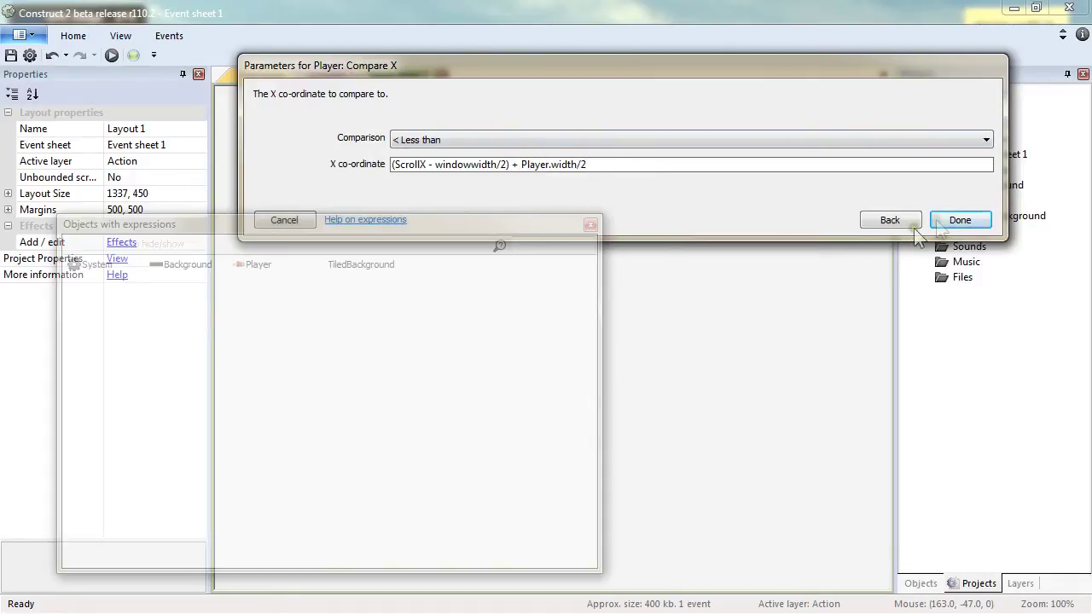
Step: Confirm the Compare X condition, then drag the Player ship to about 261, 203 on Layout 1
left_click(979, 219)
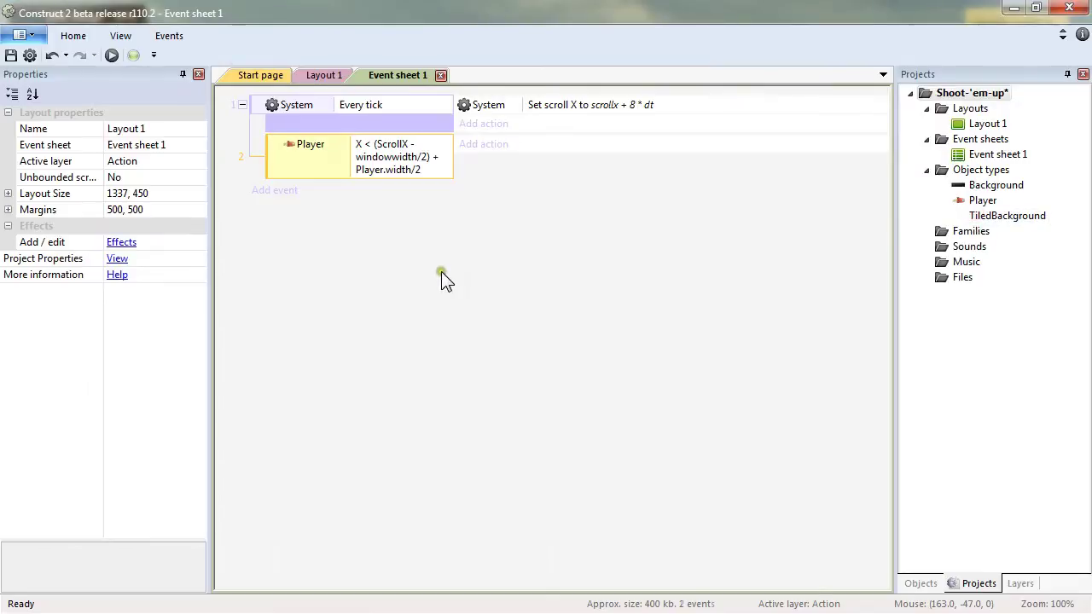
left_click(329, 75)
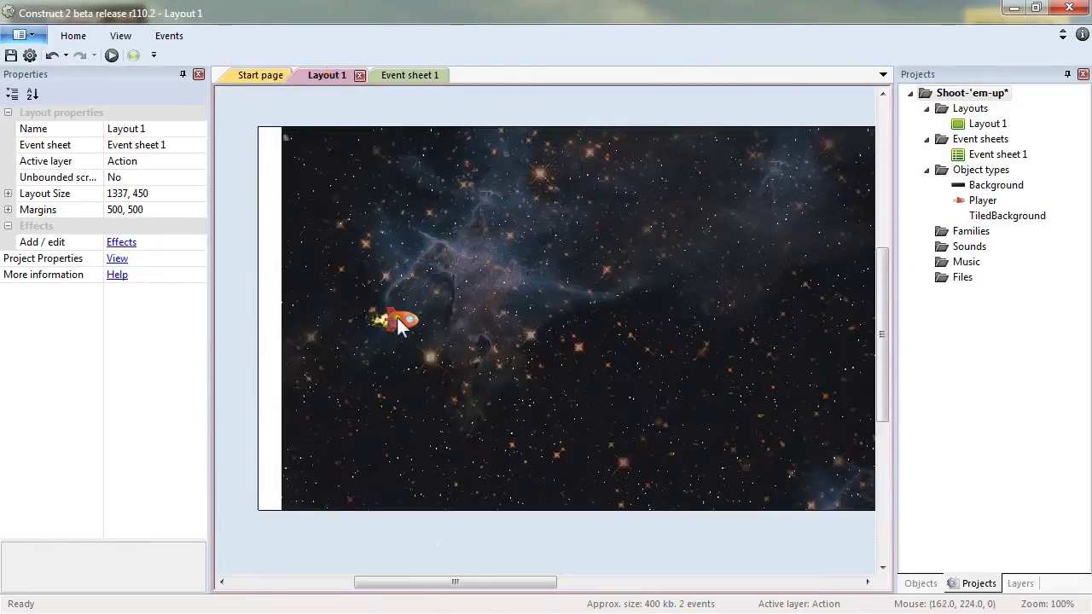
left_click_drag(401, 316, 295, 312)
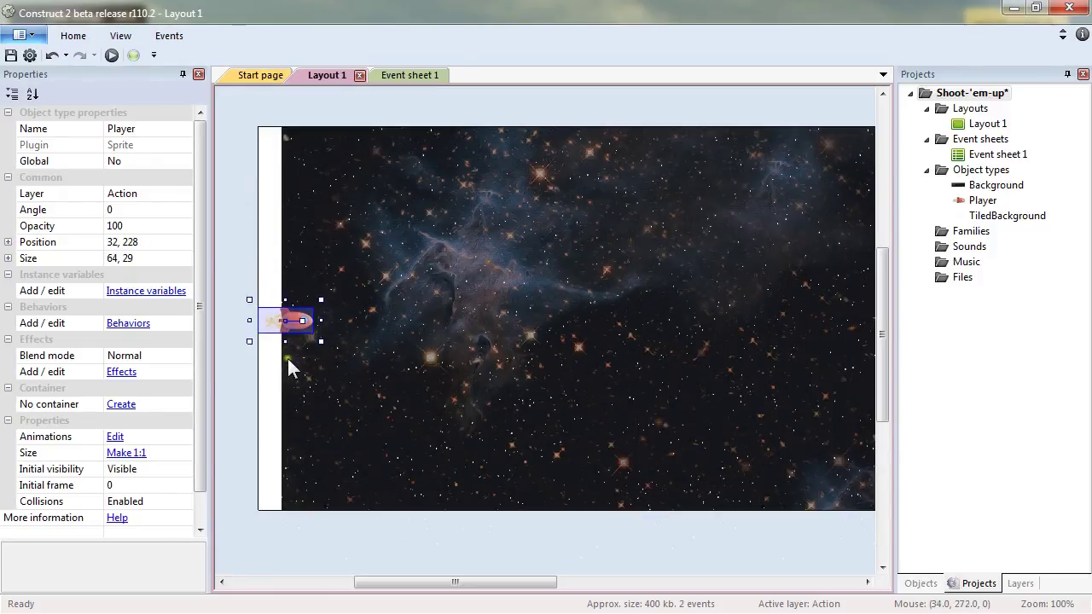
left_click(270, 297)
left_click_drag(289, 324, 485, 303)
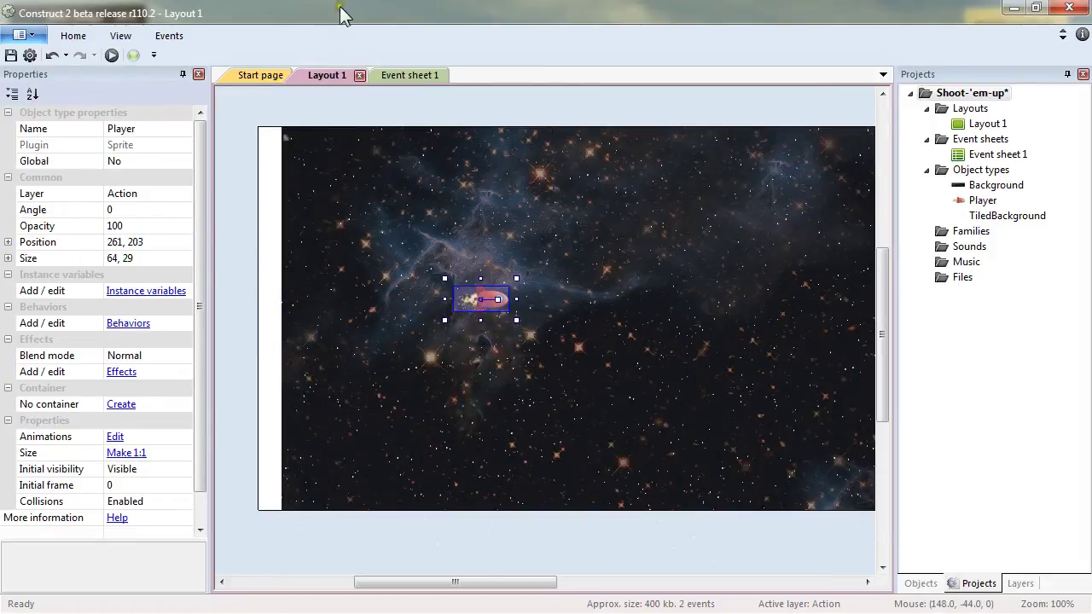
Step: Add a Player Set X action using (ScrollX - windowwidth/2) + Player.width/2 to the sub-event
left_click(401, 75)
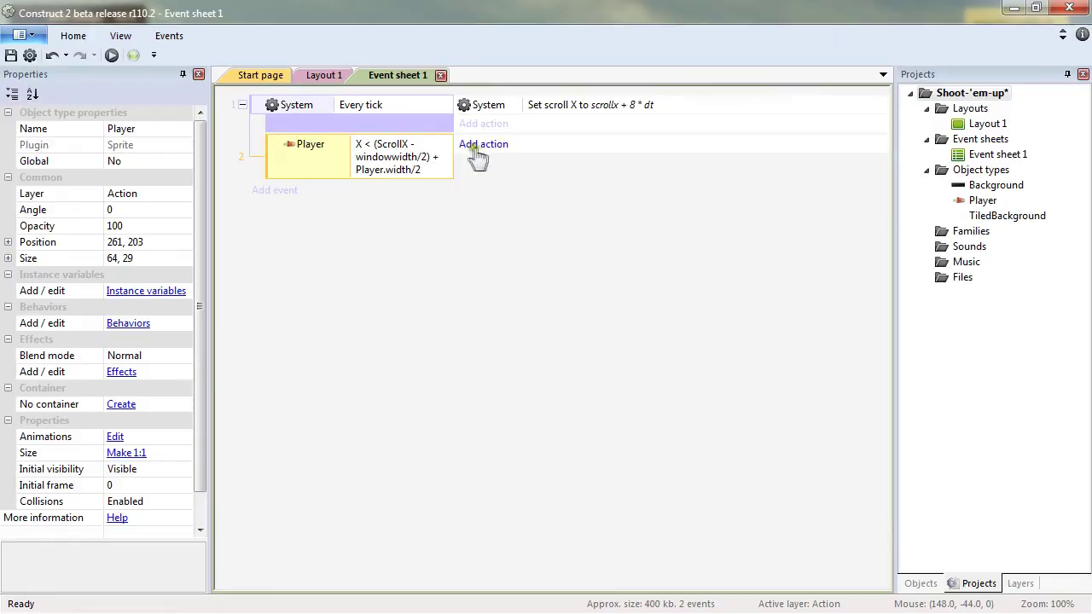
left_click(473, 147)
double_click(446, 109)
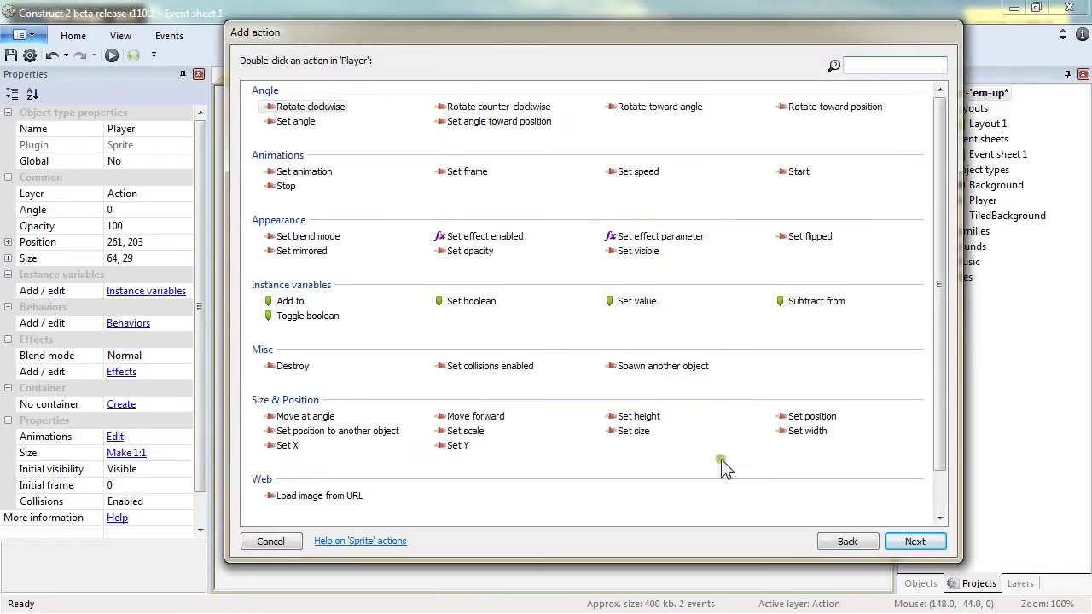
double_click(288, 445)
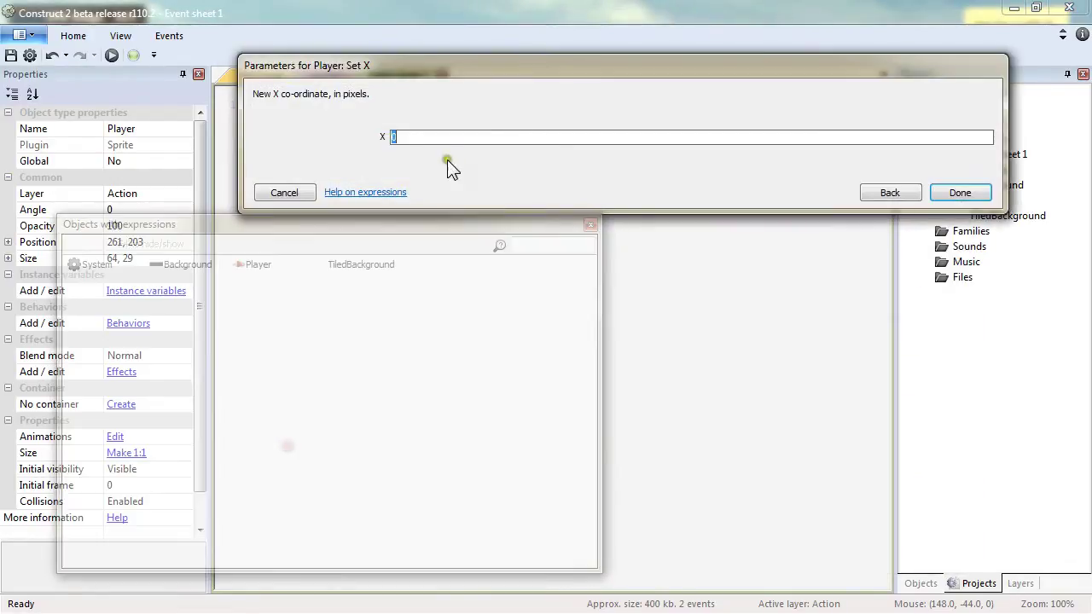
type("(ScrollX - windowwidth/2) + Player.width/2")
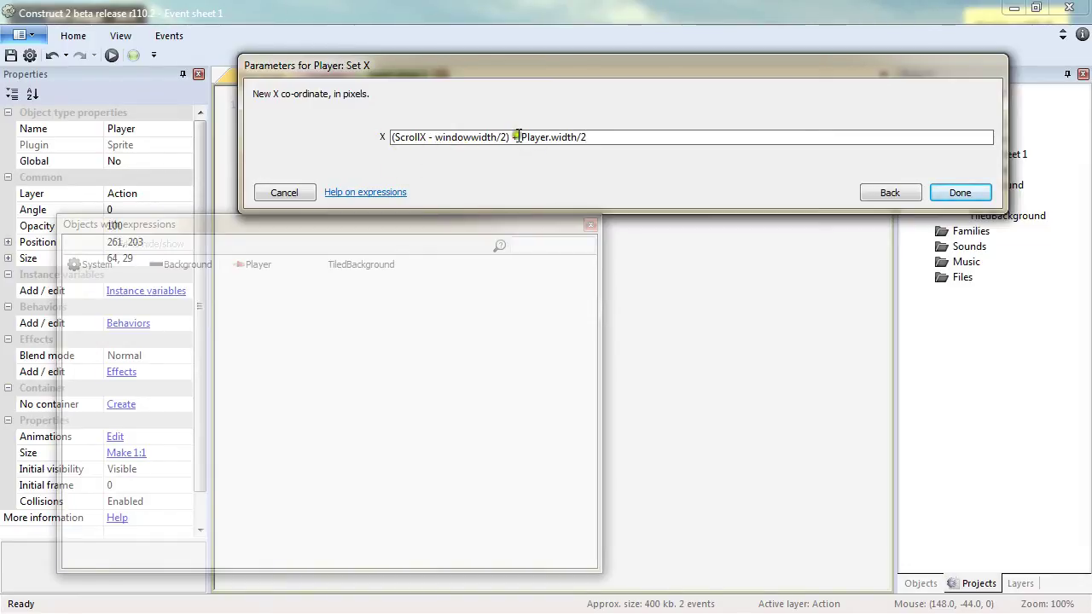
left_click(974, 194)
left_click(471, 321)
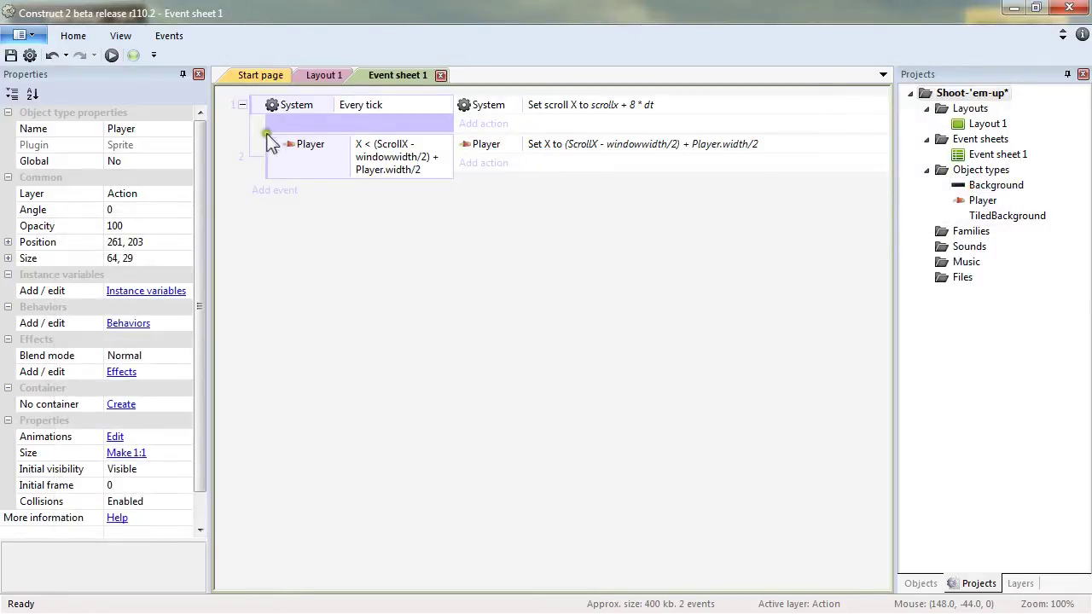
Step: Drag the Player ship to about X 106, Y 205 near the layout's left edge
left_click(315, 74)
left_click_drag(490, 303, 320, 304)
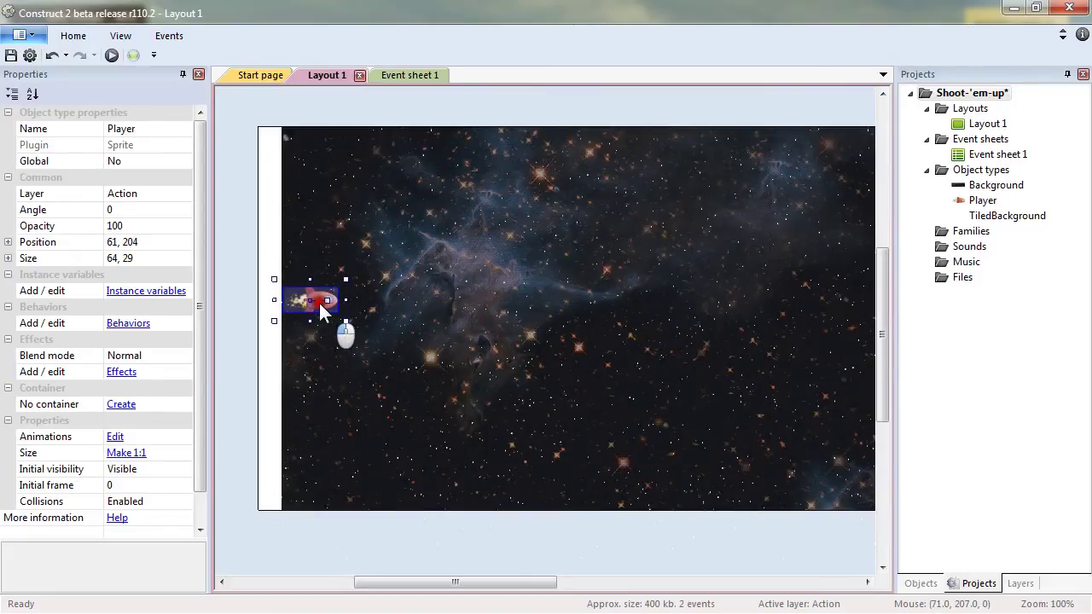
left_click(435, 563)
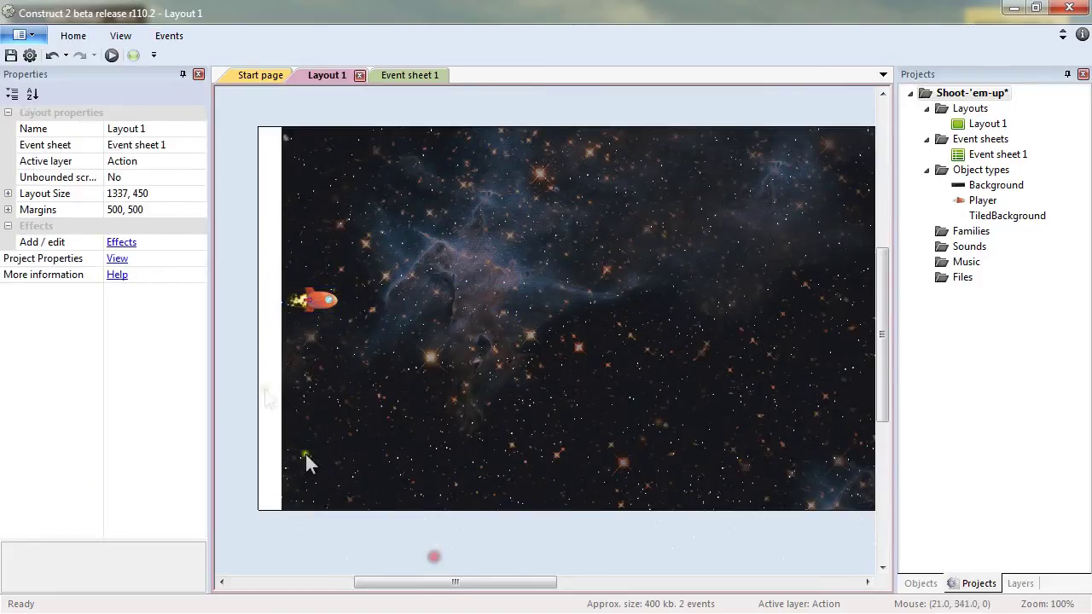
left_click_drag(317, 299, 357, 298)
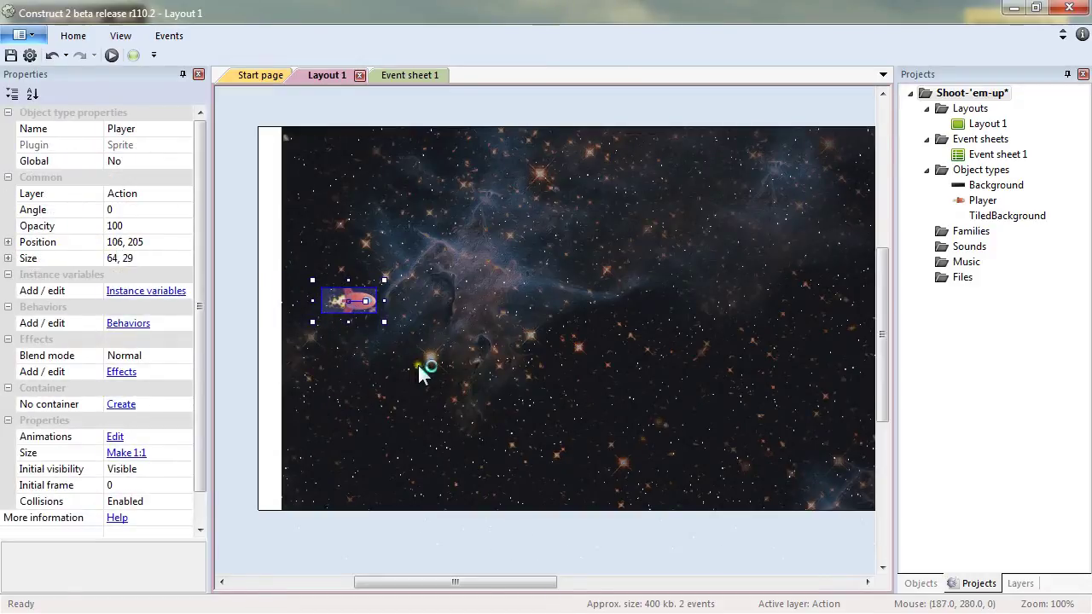
Step: Preview the game in Firefox to confirm the ship stays at the left edge, then return to Construct 2
key("F5")
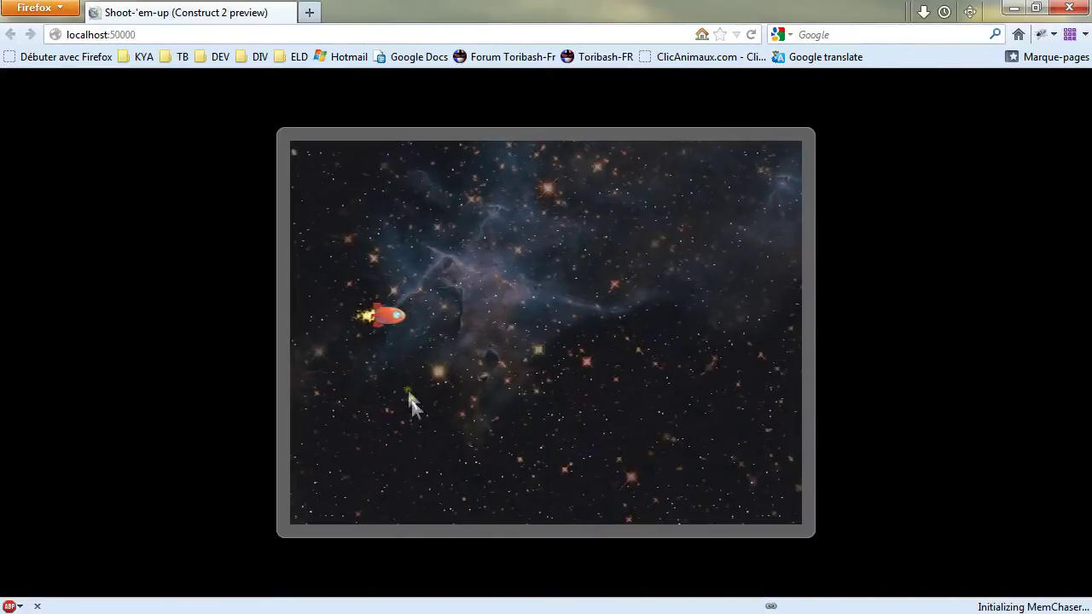
key("Left")
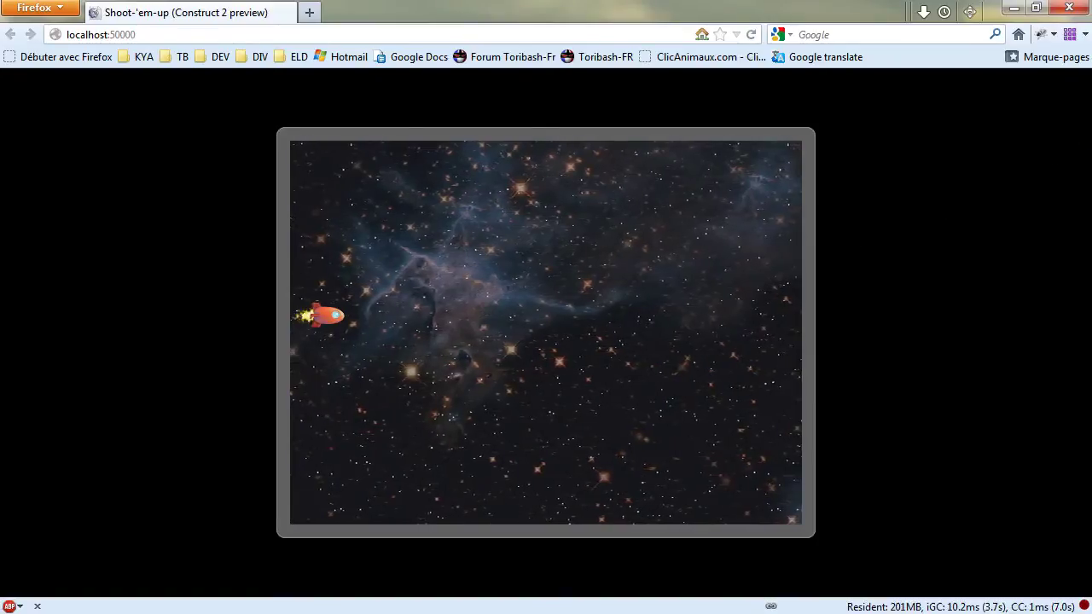
key("alt+Tab")
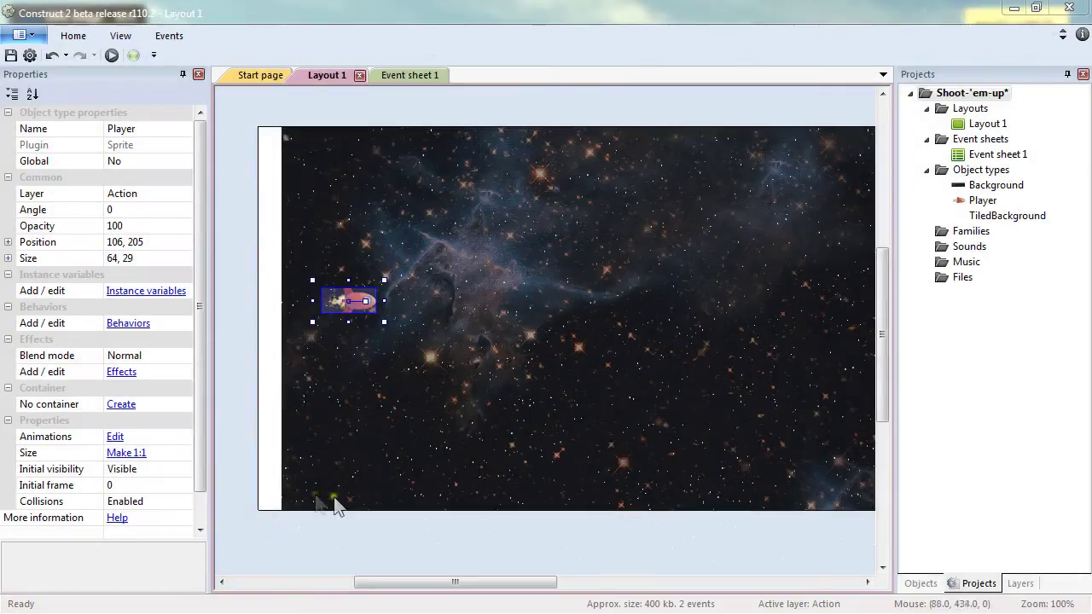
Step: Insert a Keyboard object from the Input category into the project
left_click(574, 548)
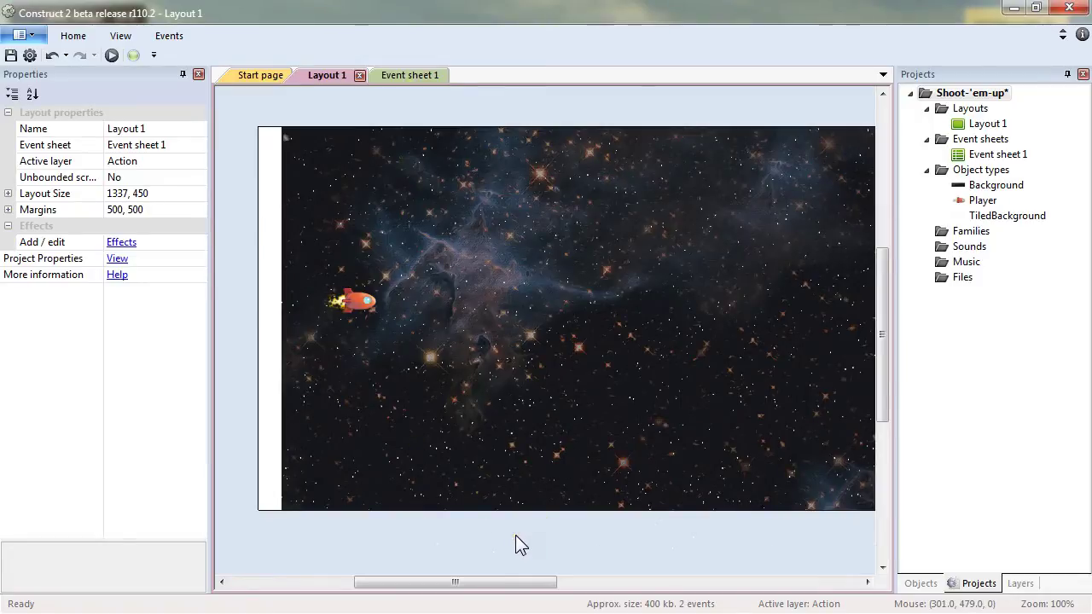
left_click(457, 550)
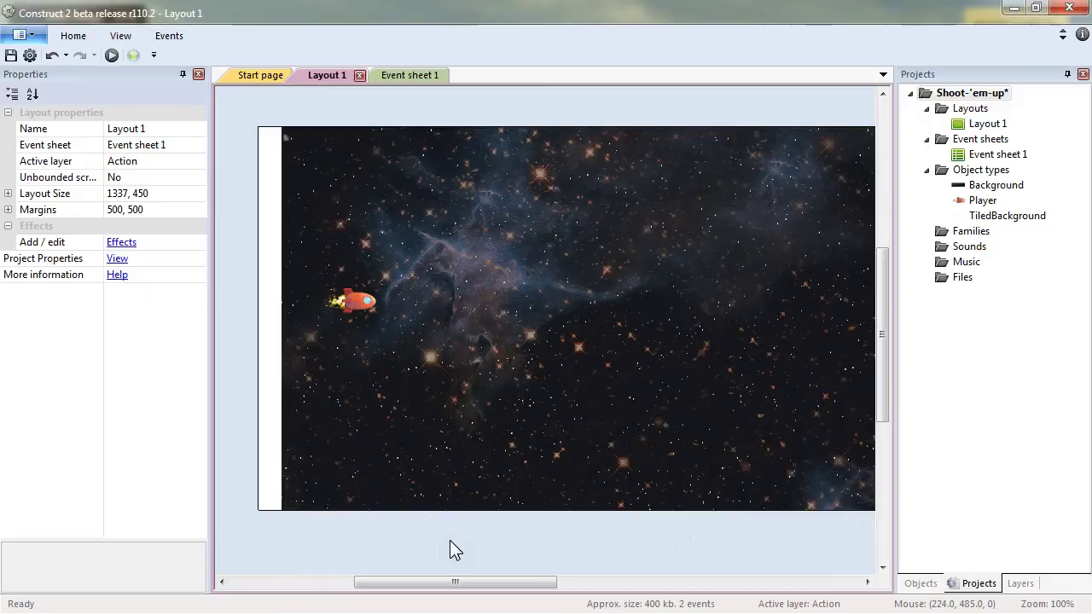
left_click(510, 297)
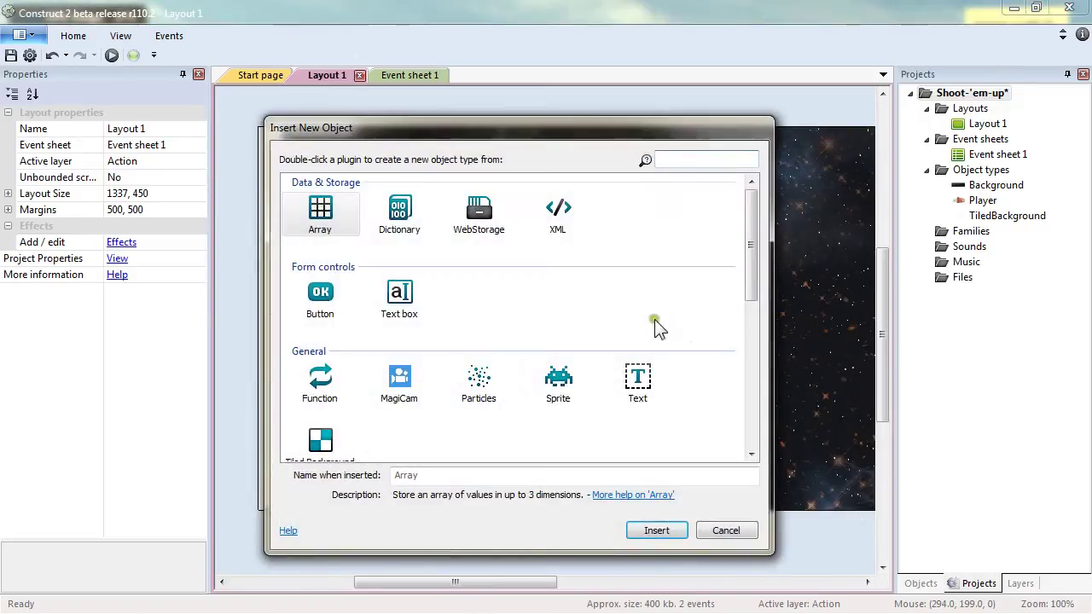
left_click_drag(749, 269, 749, 337)
left_click(399, 355)
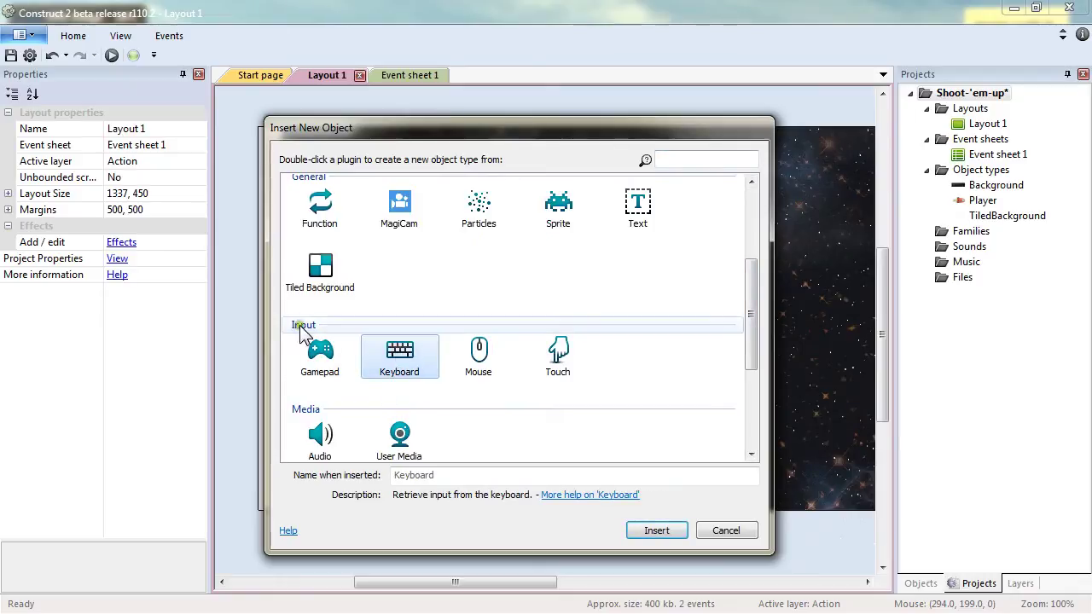
left_click(657, 531)
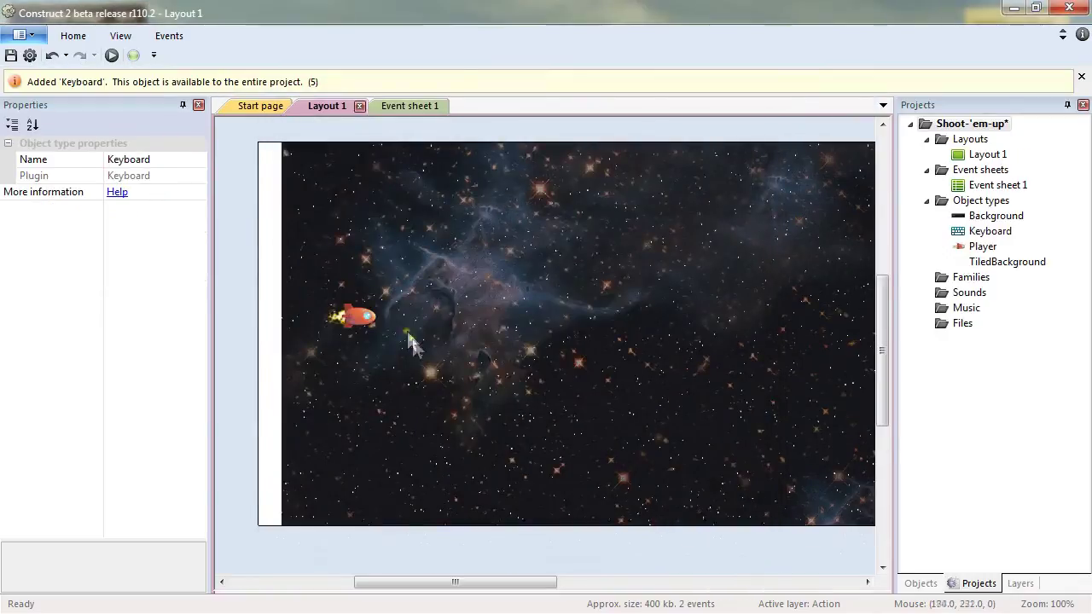
Step: On Event sheet 1, create a Keyboard 'Left arrow is down' event
left_click(401, 106)
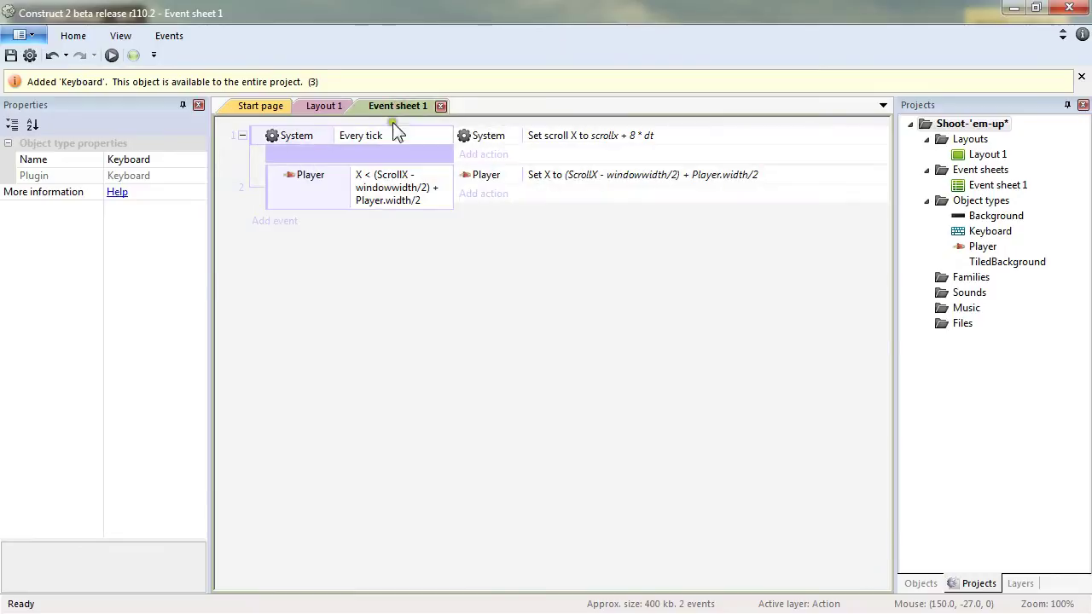
right_click(274, 321)
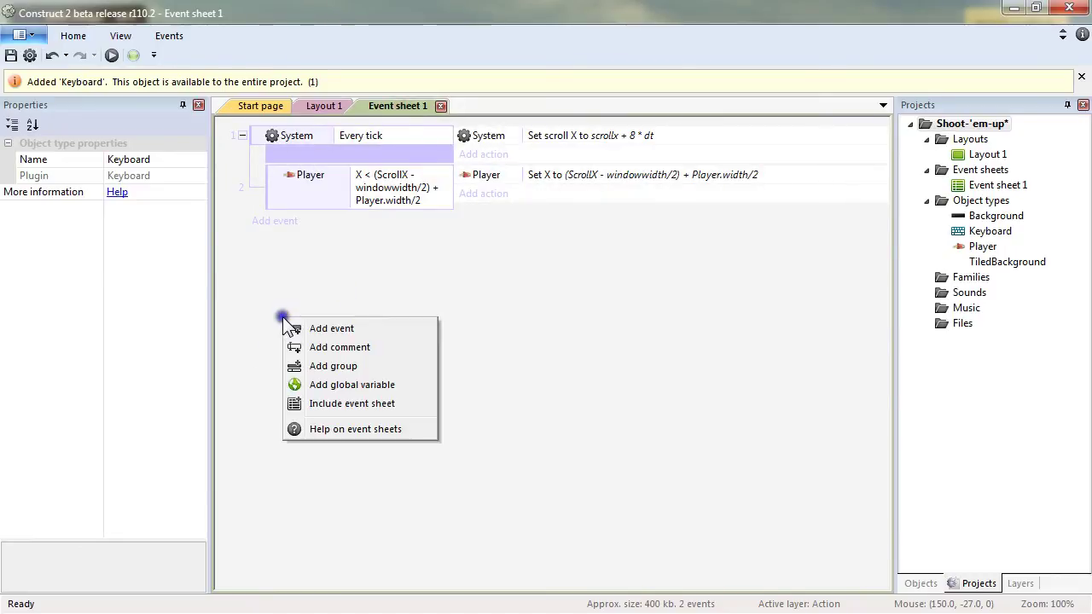
left_click(351, 329)
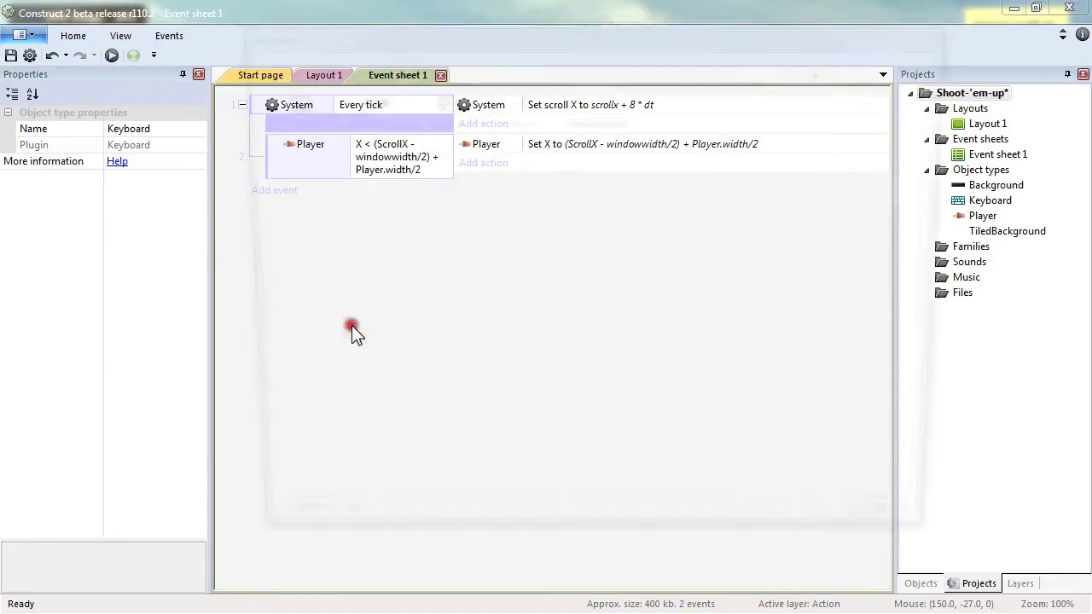
double_click(444, 113)
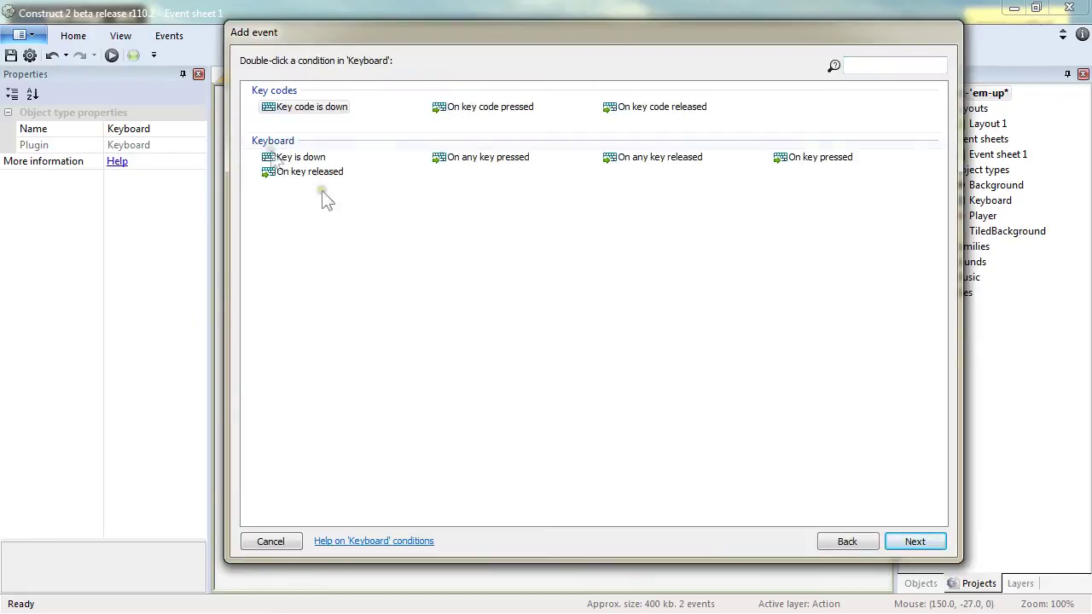
double_click(315, 159)
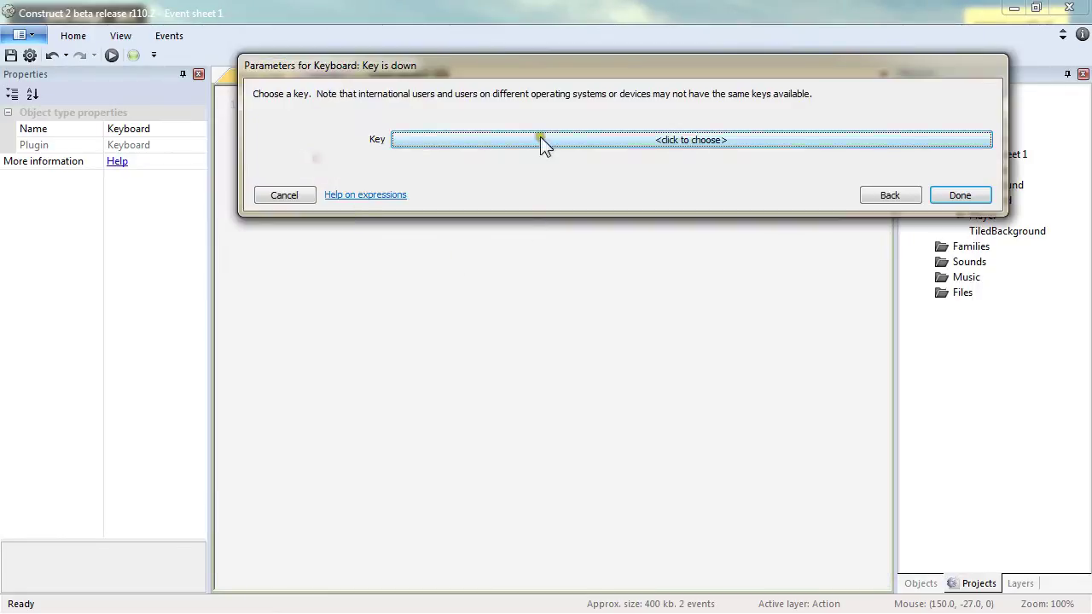
left_click(541, 140)
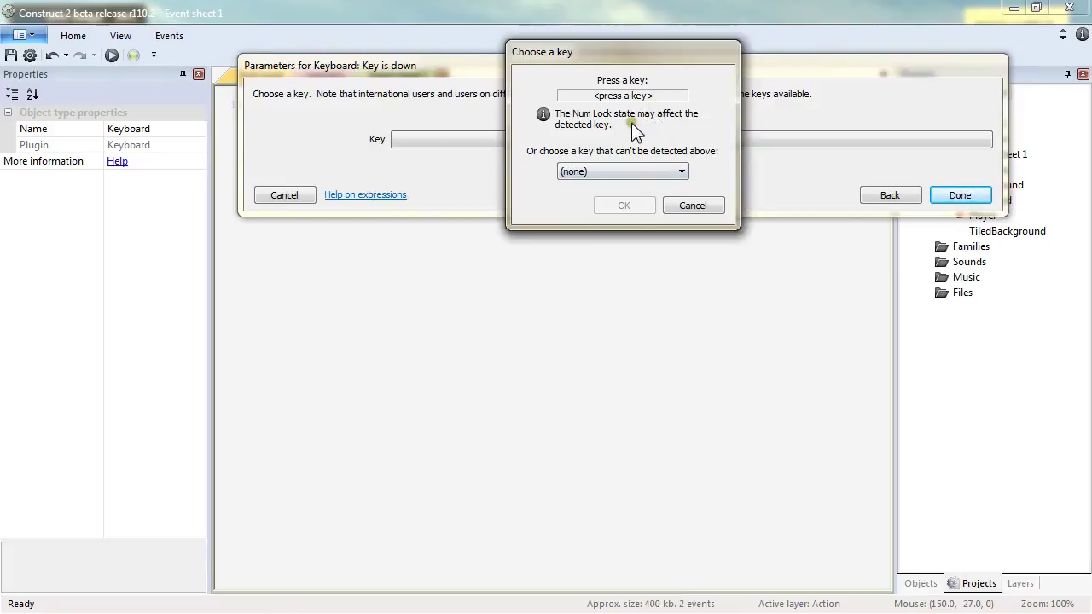
key("Left")
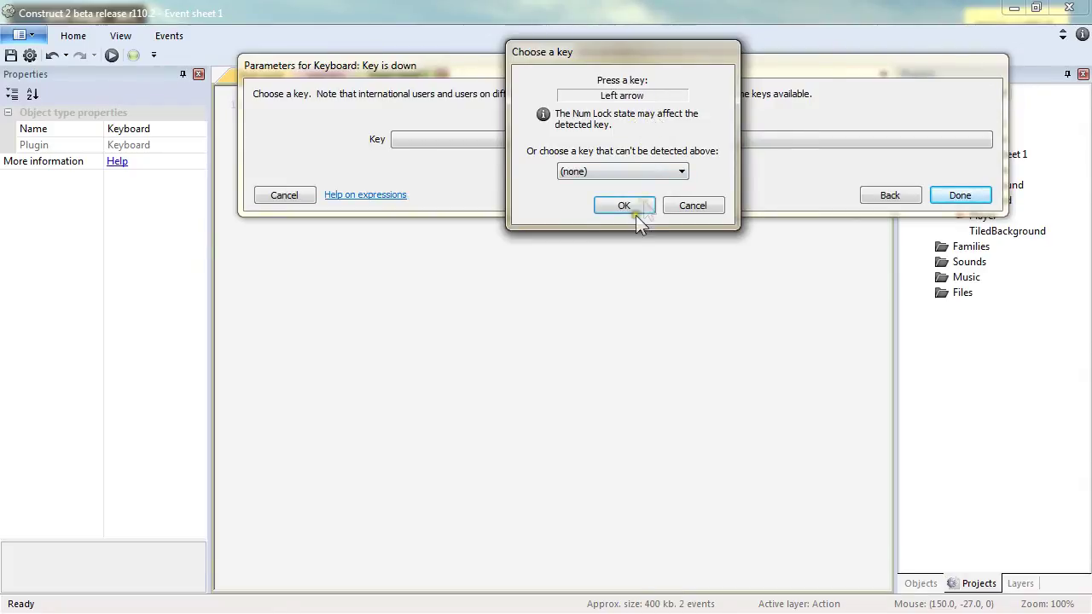
left_click(624, 206)
left_click(960, 196)
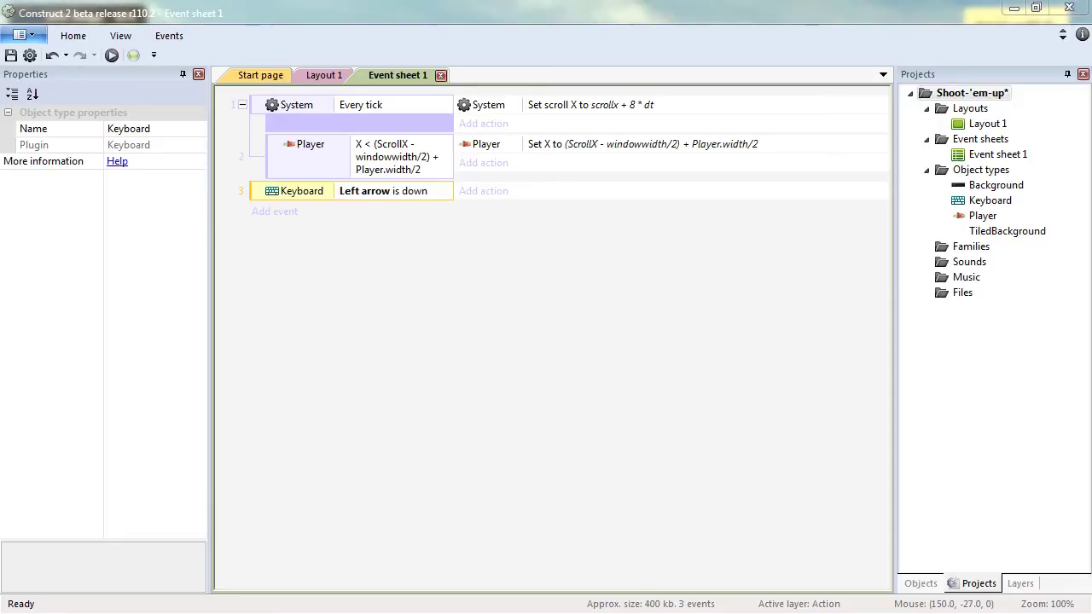
Step: Give the event an action setting Player X to Self.X - 100 * dt
left_click(488, 193)
double_click(438, 98)
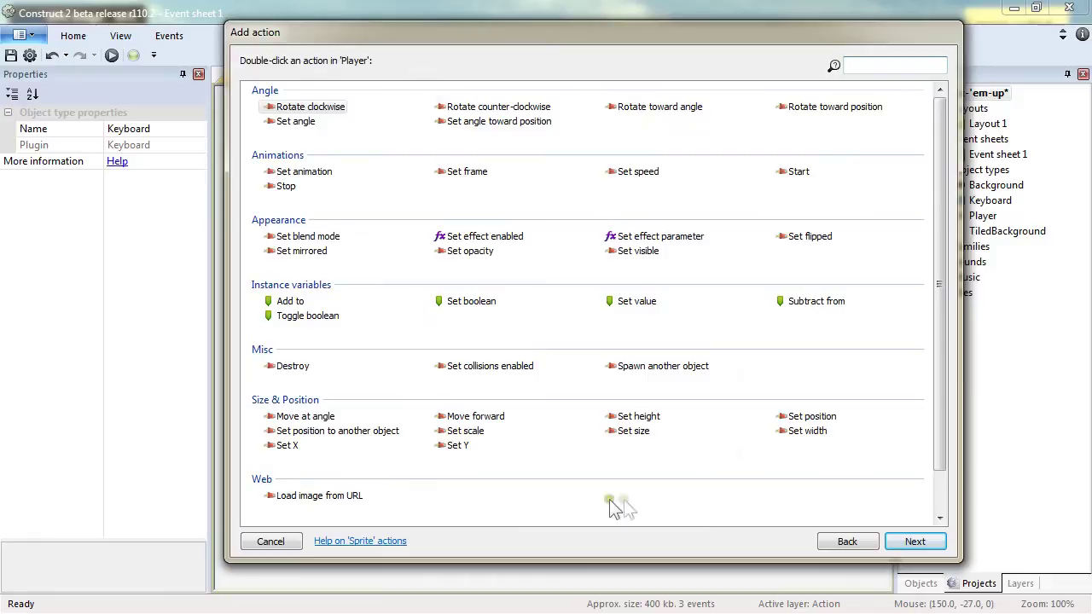
double_click(287, 446)
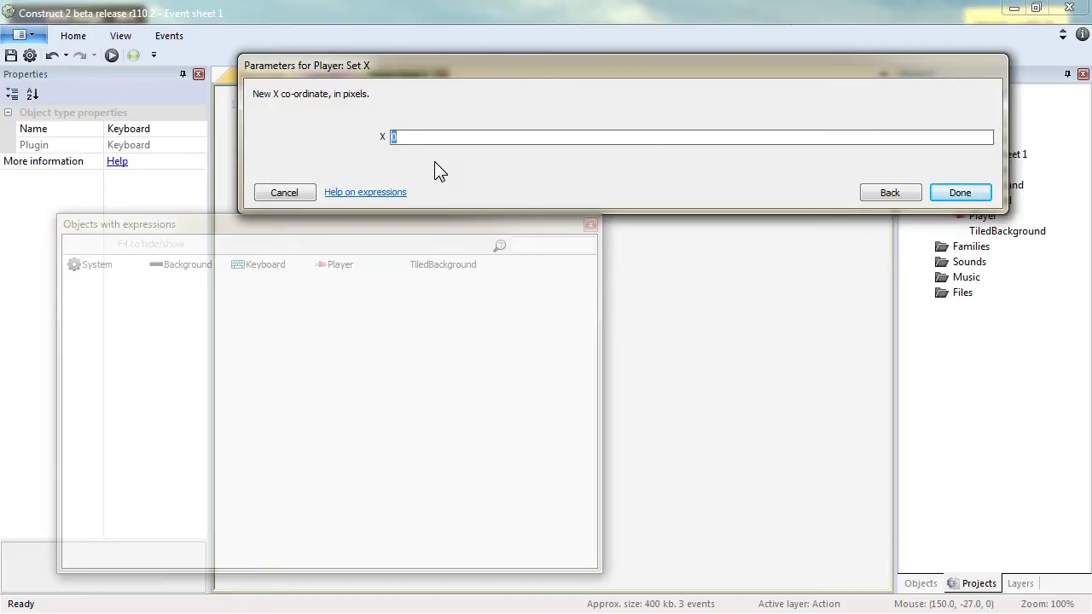
type("Self")
type(".X - 100 * Dt")
key("Return")
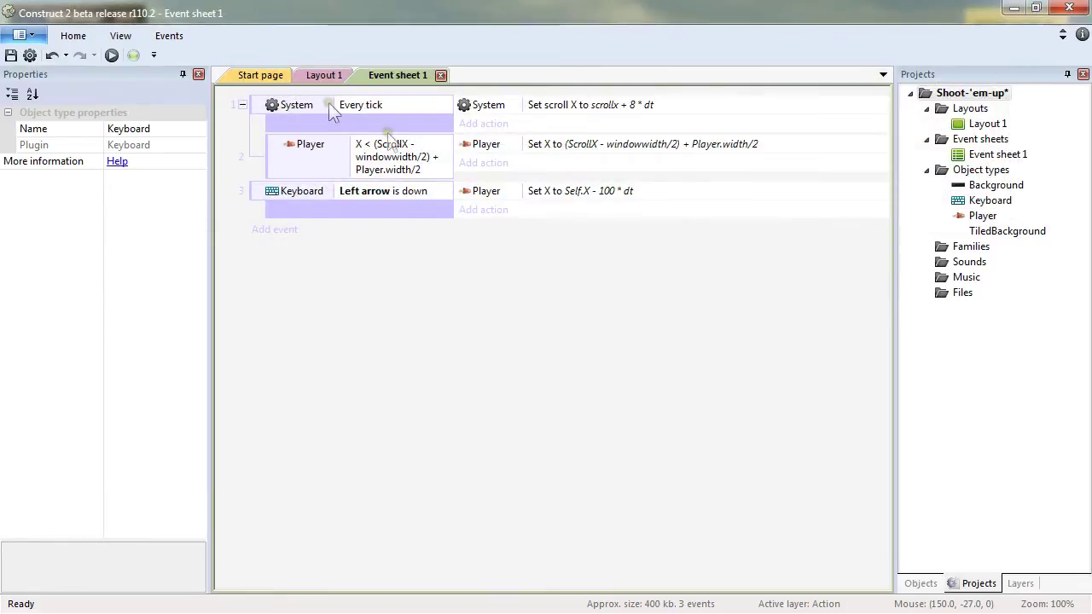
Step: On Layout 1, add the Number instance variable xSpeed (initial value 0) to the Player sprite
left_click(333, 76)
left_click(361, 302)
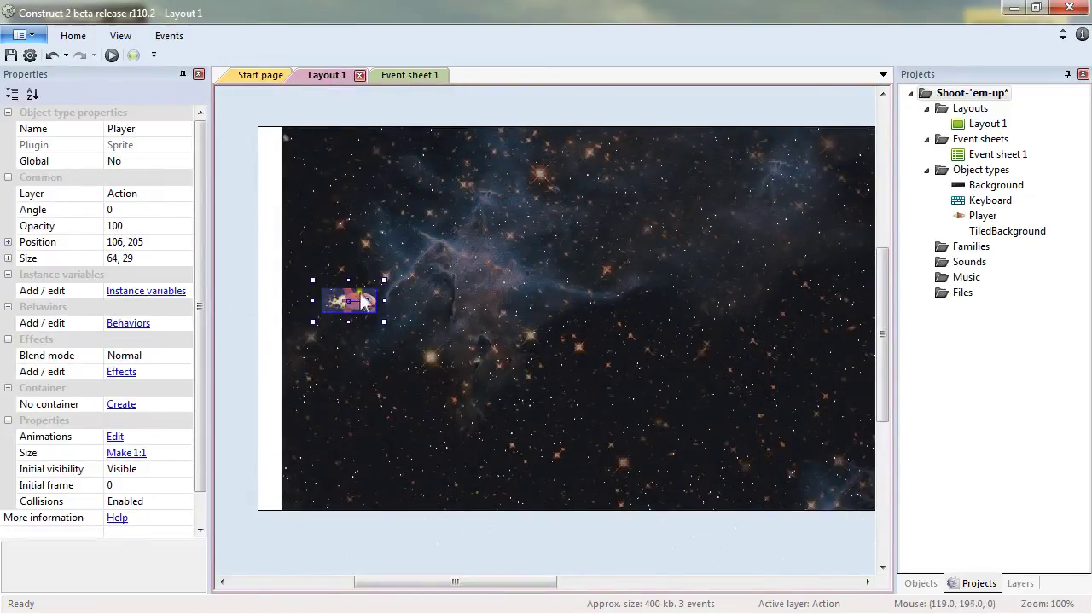
left_click(132, 297)
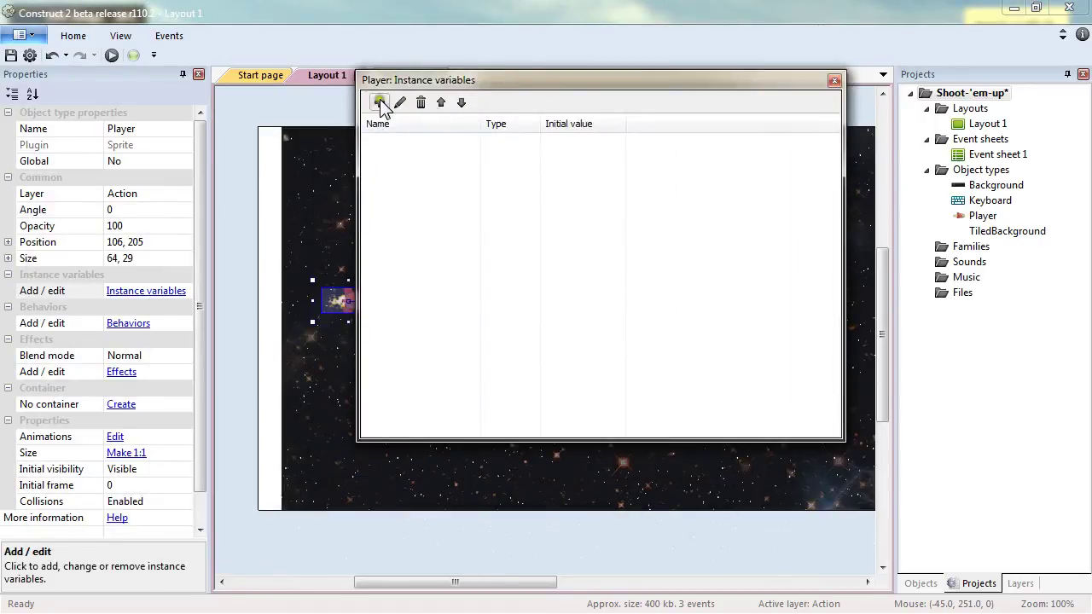
left_click(380, 103)
type("xS")
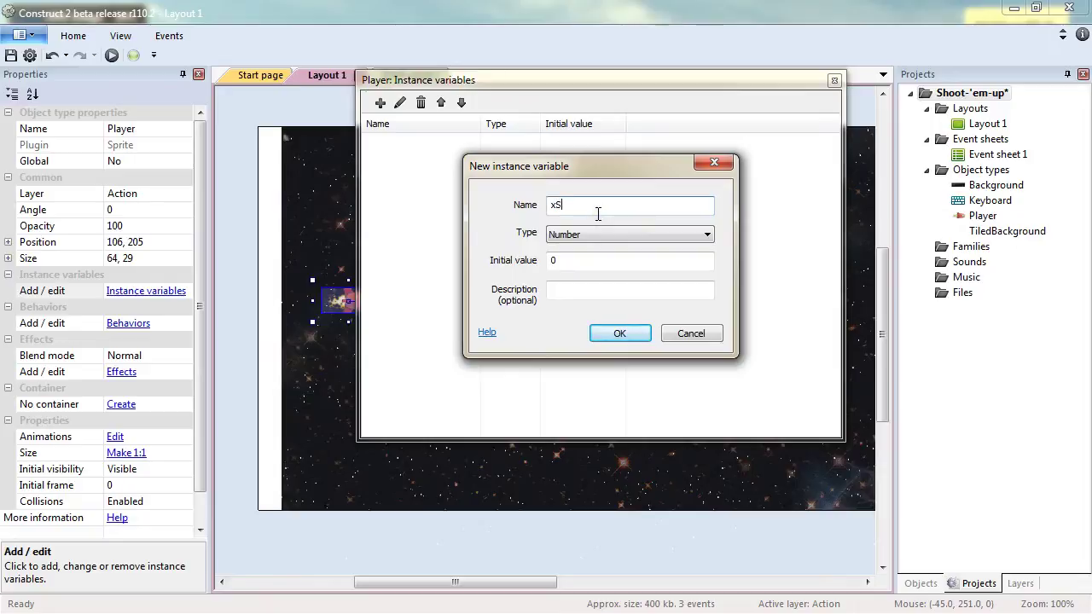
type("peed")
key("Return")
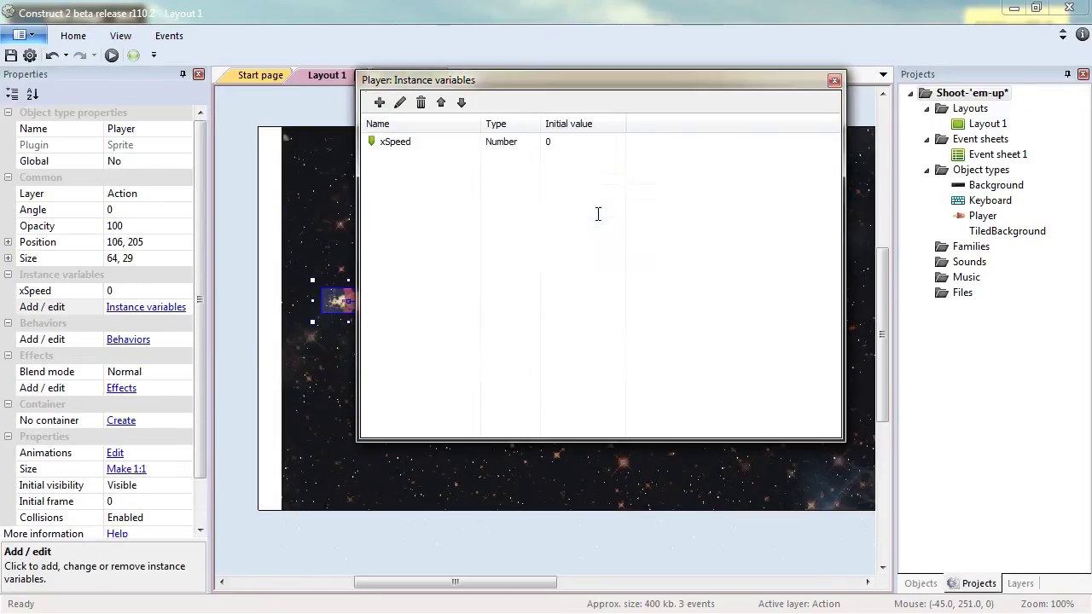
left_click(835, 81)
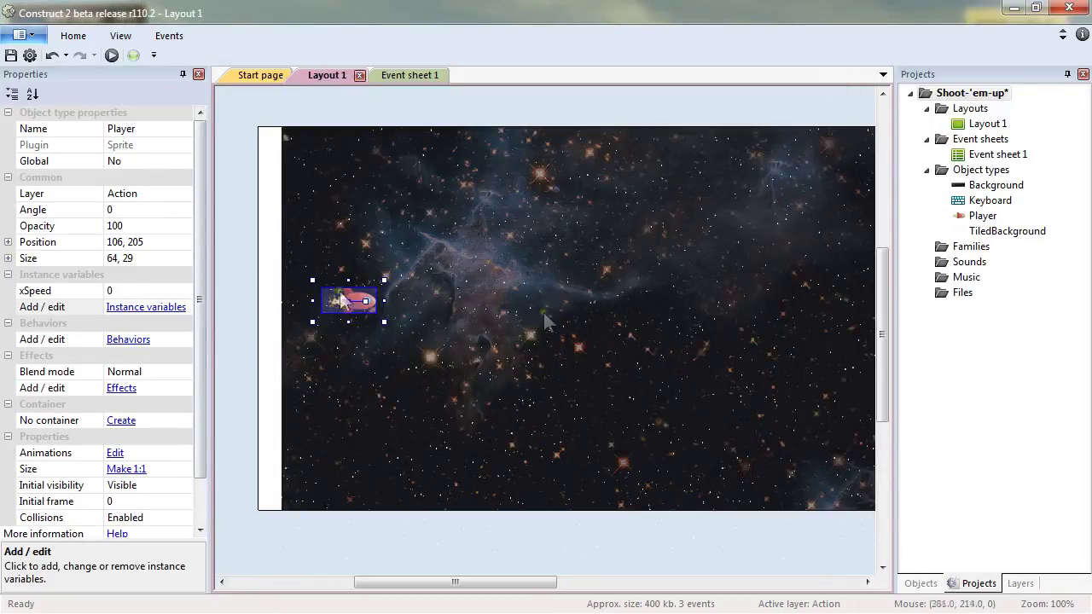